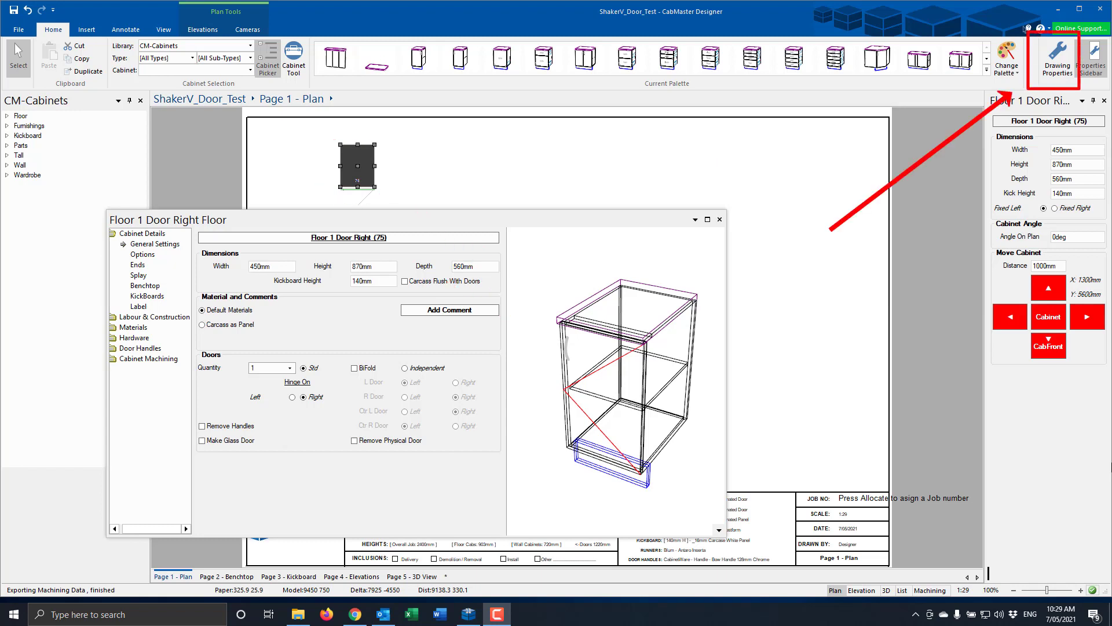
- Turn the Shaker V door profile on and export the job's machining to 7 DXF files with F8
left_click(1060, 65)
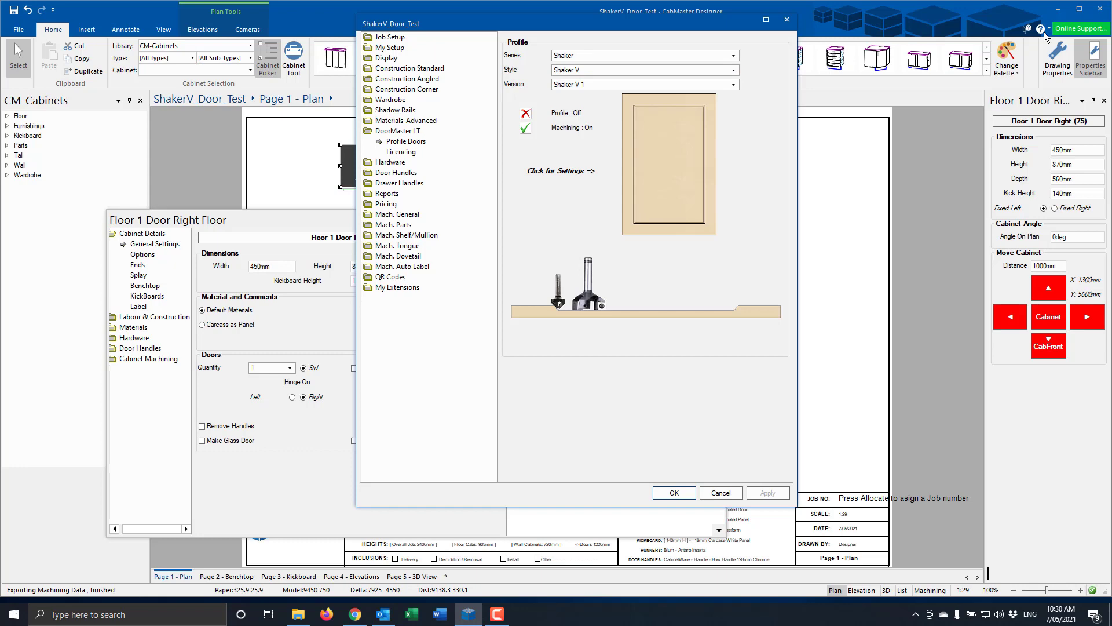
left_click(525, 113)
left_click(673, 493)
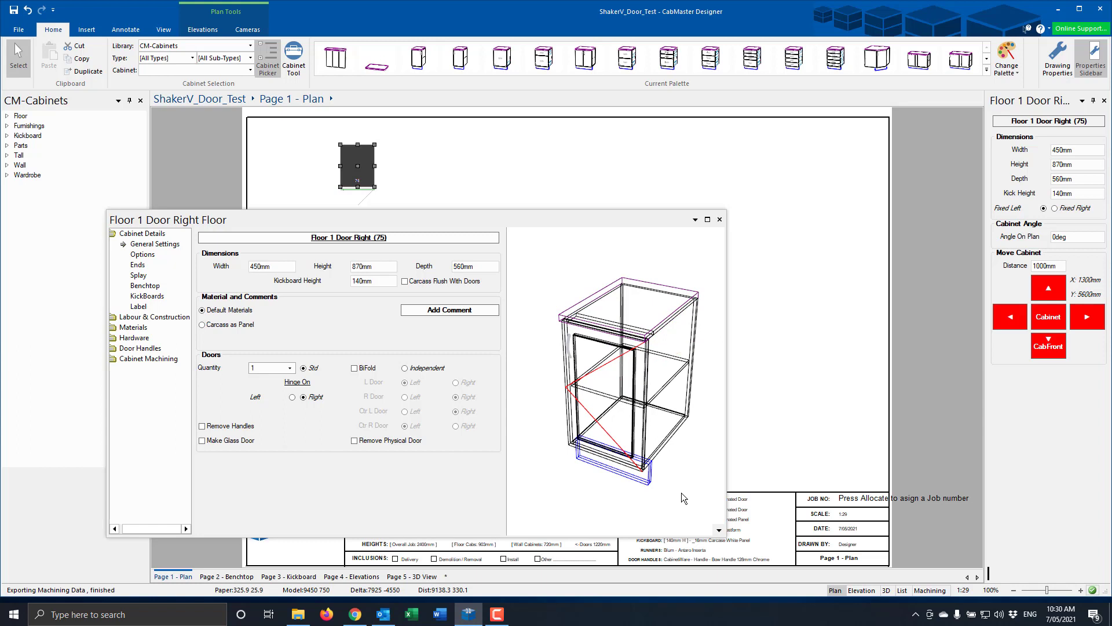
key("F8")
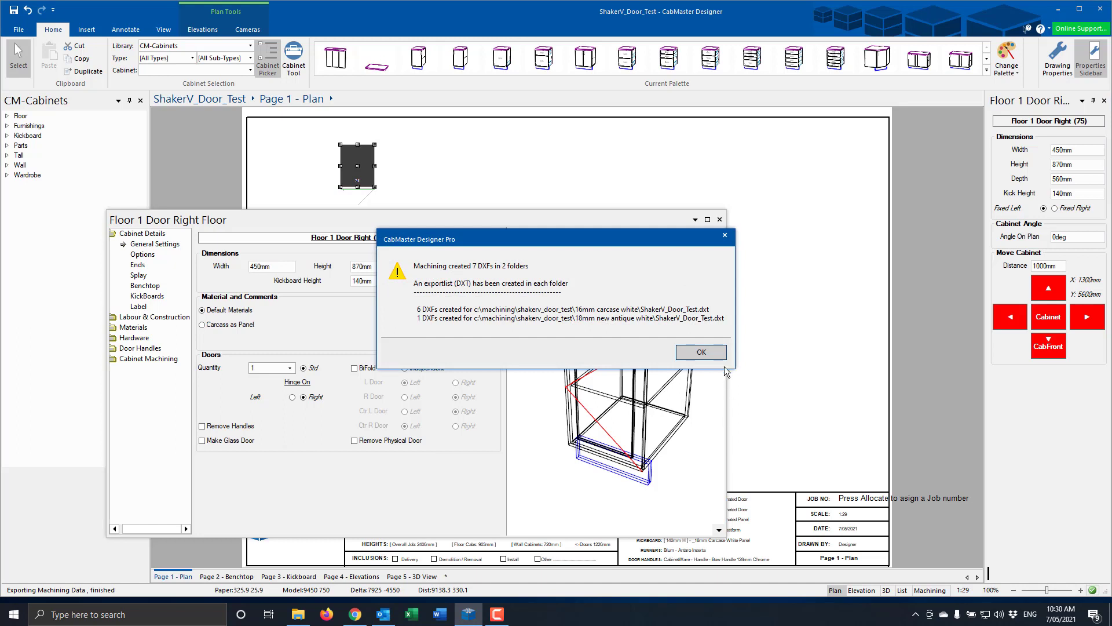
- Dismiss the export summary and create a new drawing on a 3630 × 1820 × 18 mm plate
left_click(701, 352)
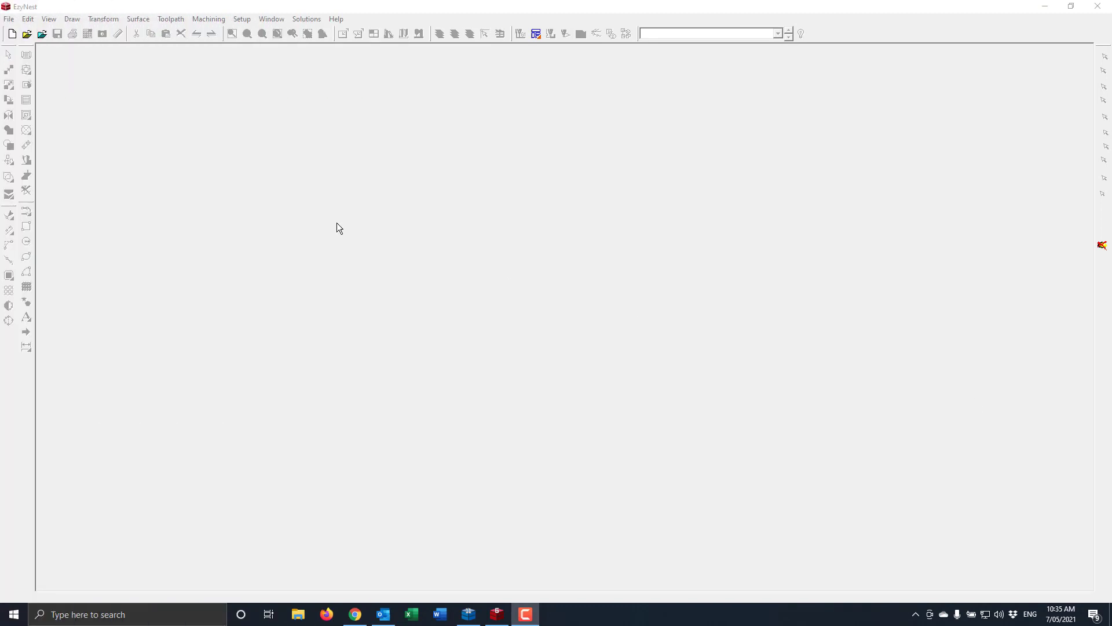
left_click(12, 34)
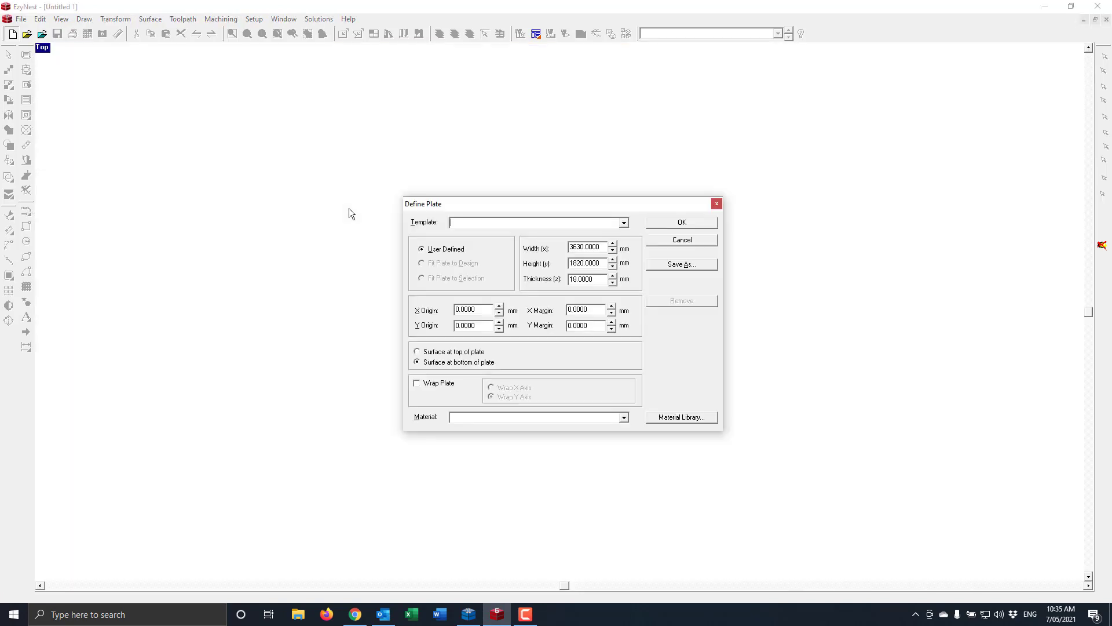
left_click(681, 224)
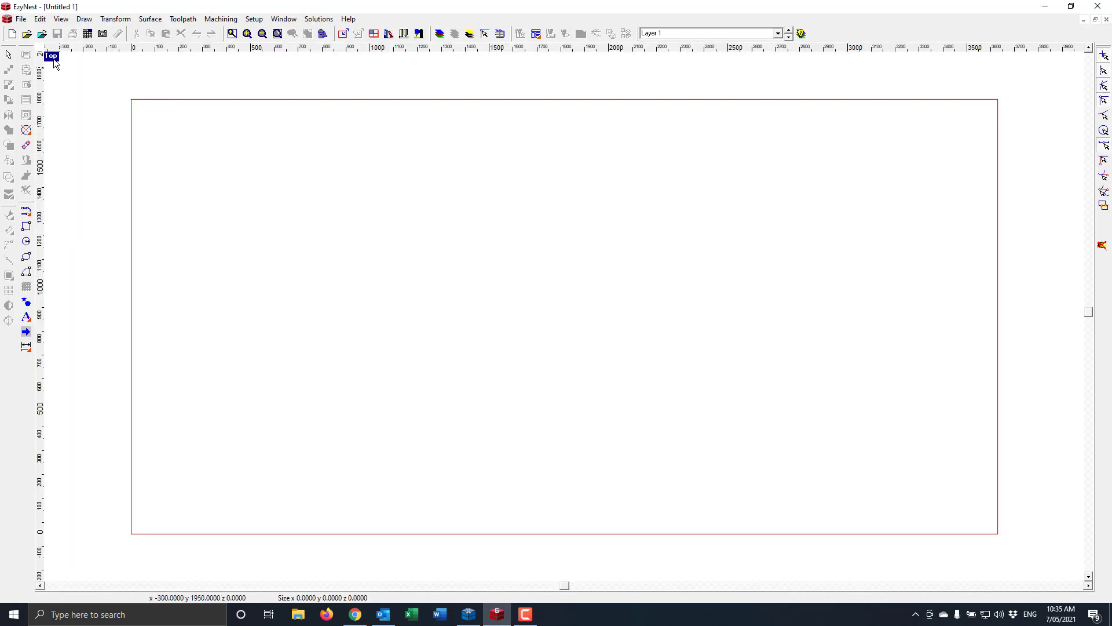
- Import the door's DXF file onto the plate and zoom in on the part
left_click(43, 34)
double_click(519, 183)
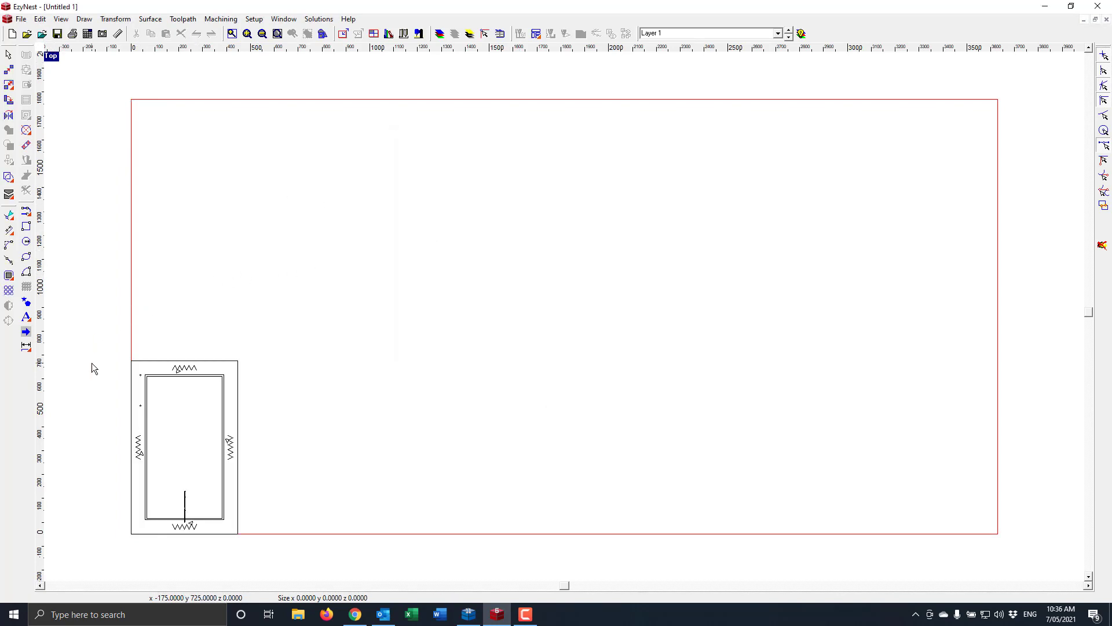
scroll(100, 430, "up", 5)
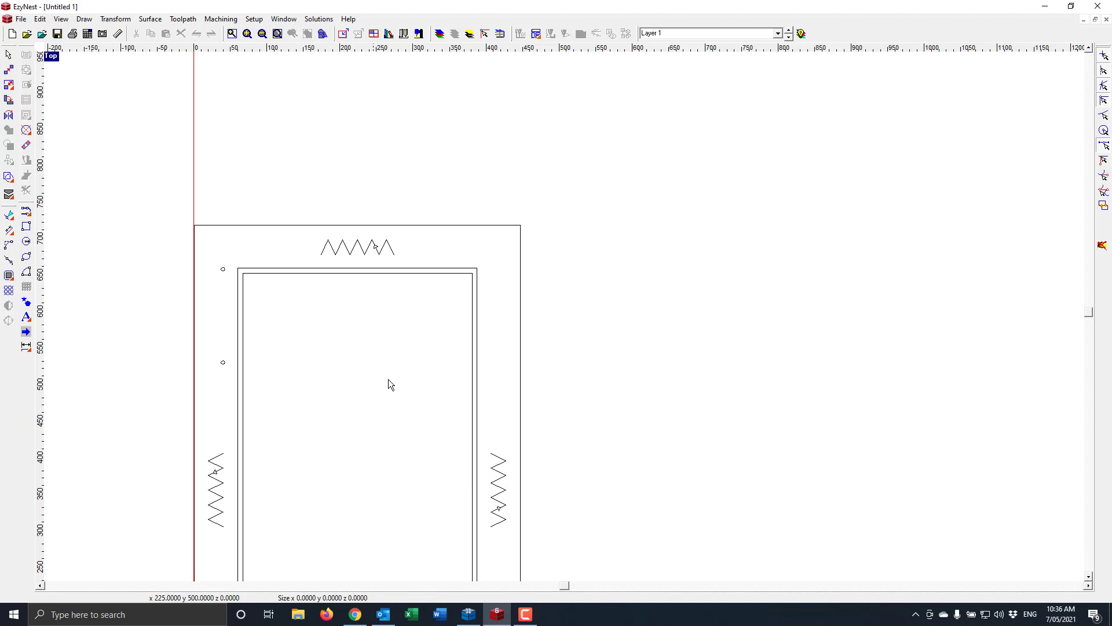
- Create an engraving toolpath on the door's inner rectangle using the 45V 3D Engrave 7mm Deep strategy
left_click(431, 269)
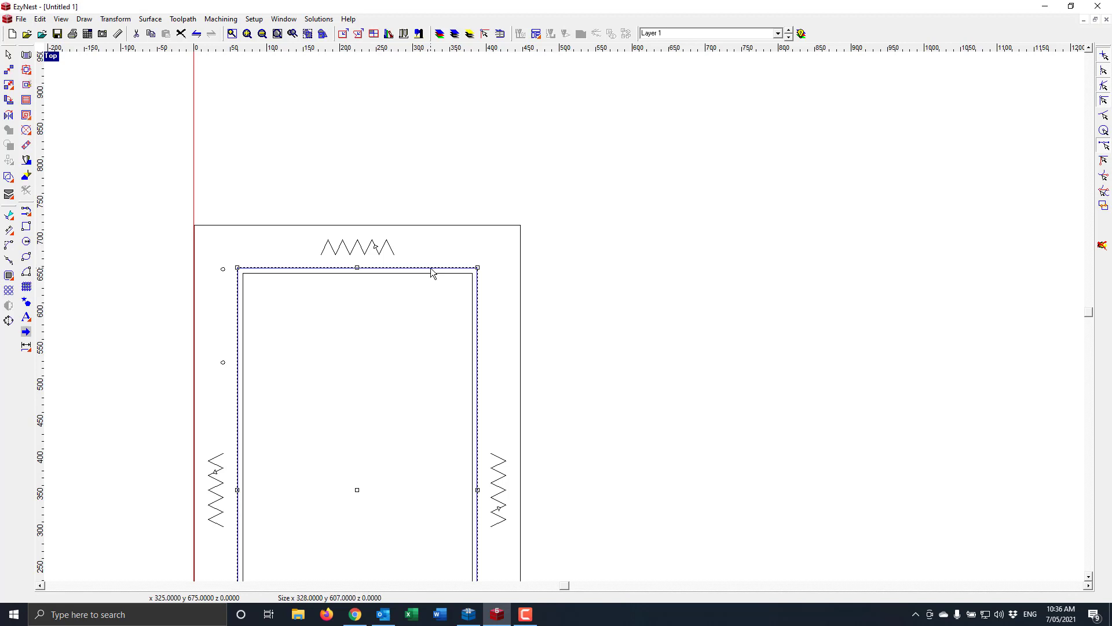
right_click(431, 269)
mouse_move(478, 470)
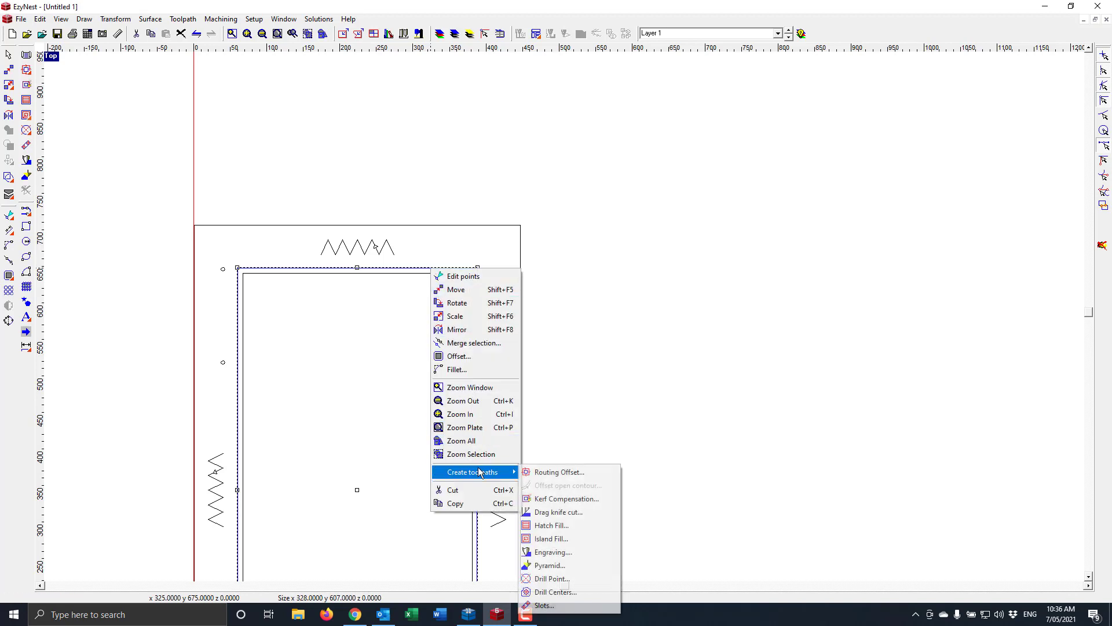
left_click(575, 553)
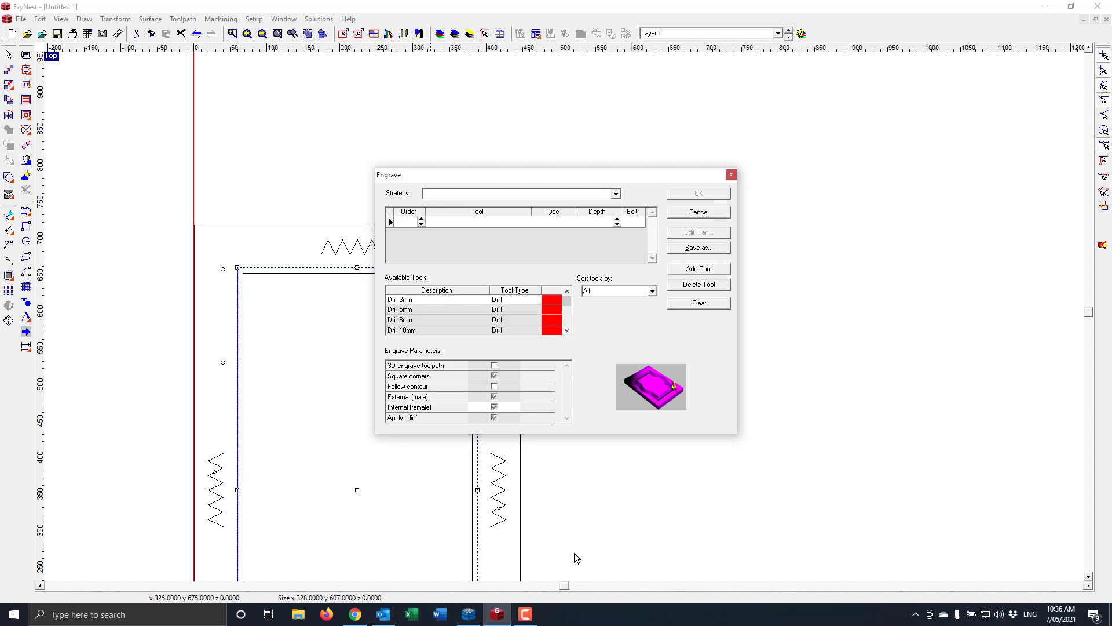
left_click(615, 193)
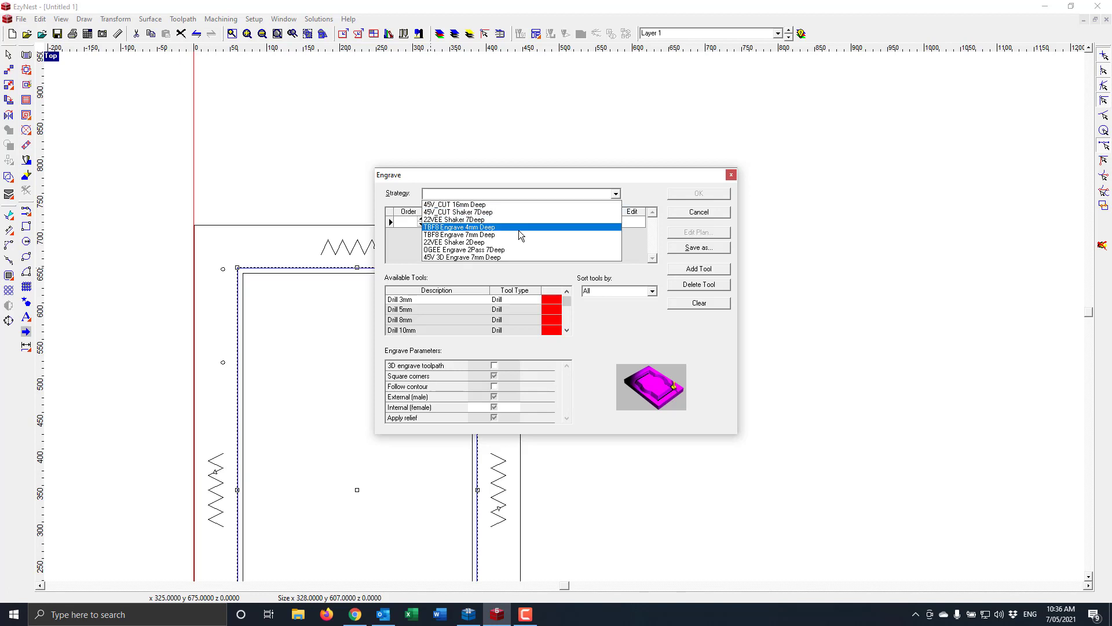
left_click(503, 256)
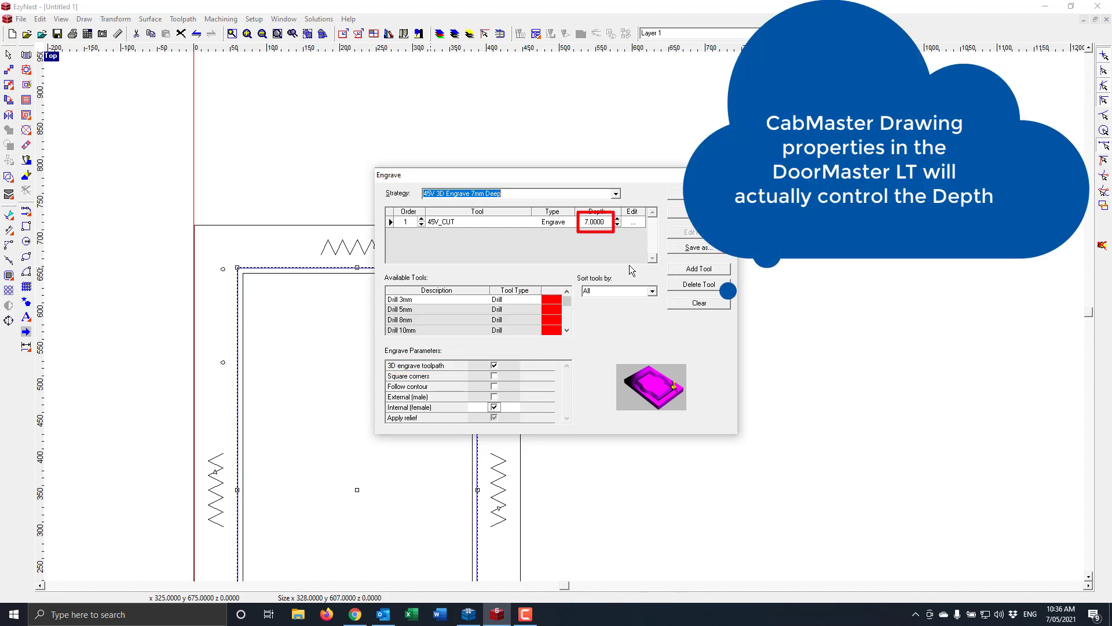
- Review 45V_CUT's 7 mm depth, single pass, and 9000 mm/min feed at 18000 rpm
left_click(635, 223)
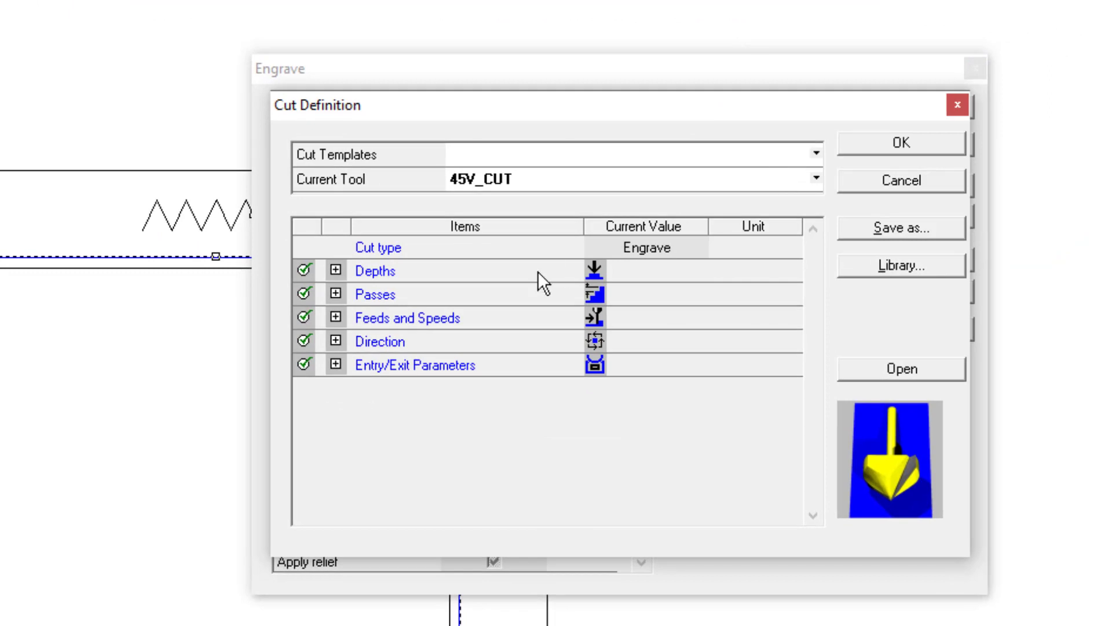
left_click(335, 270)
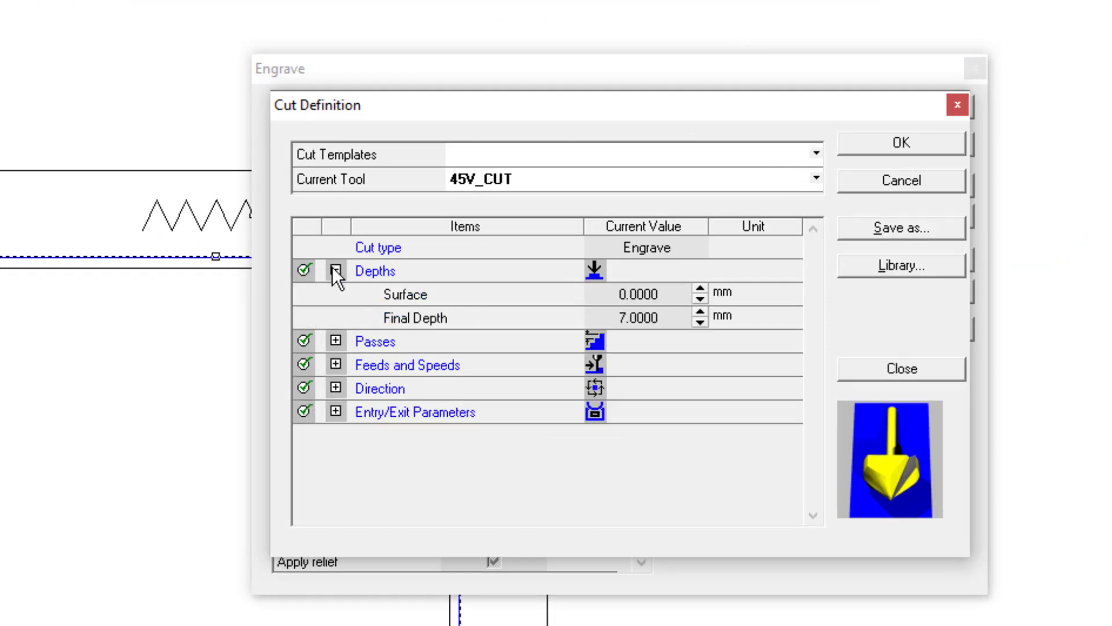
left_click(336, 271)
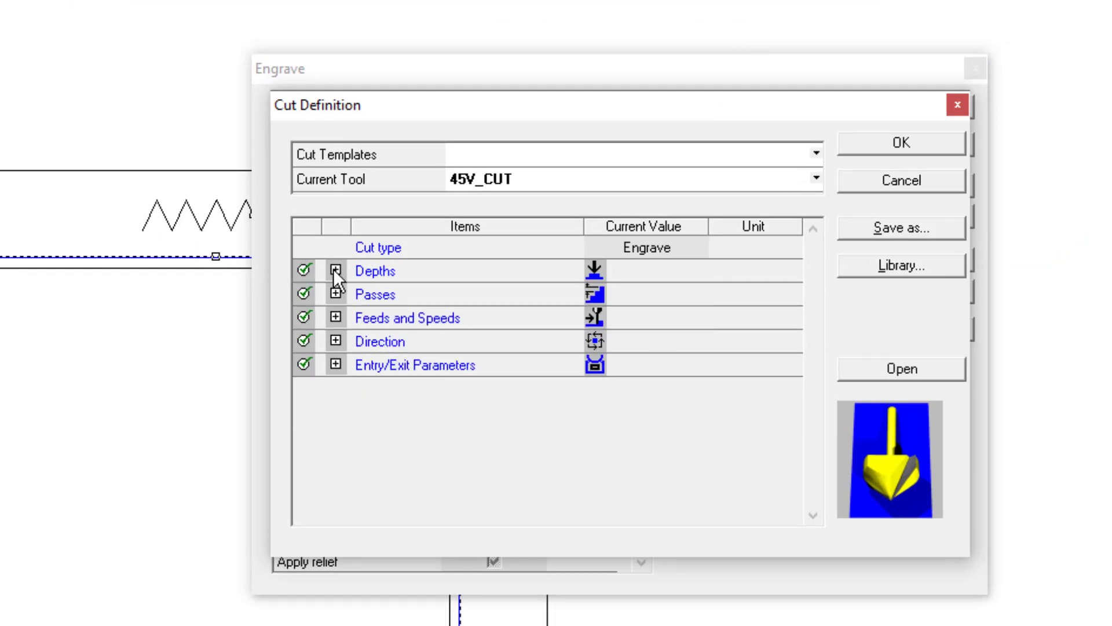
left_click(335, 295)
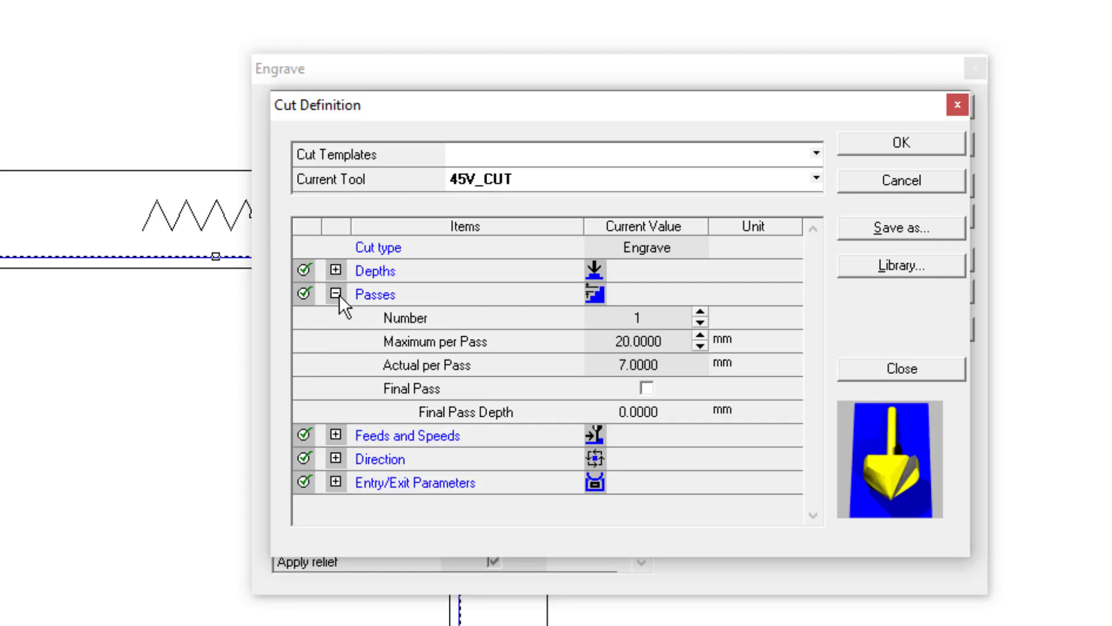
left_click(337, 293)
left_click(335, 318)
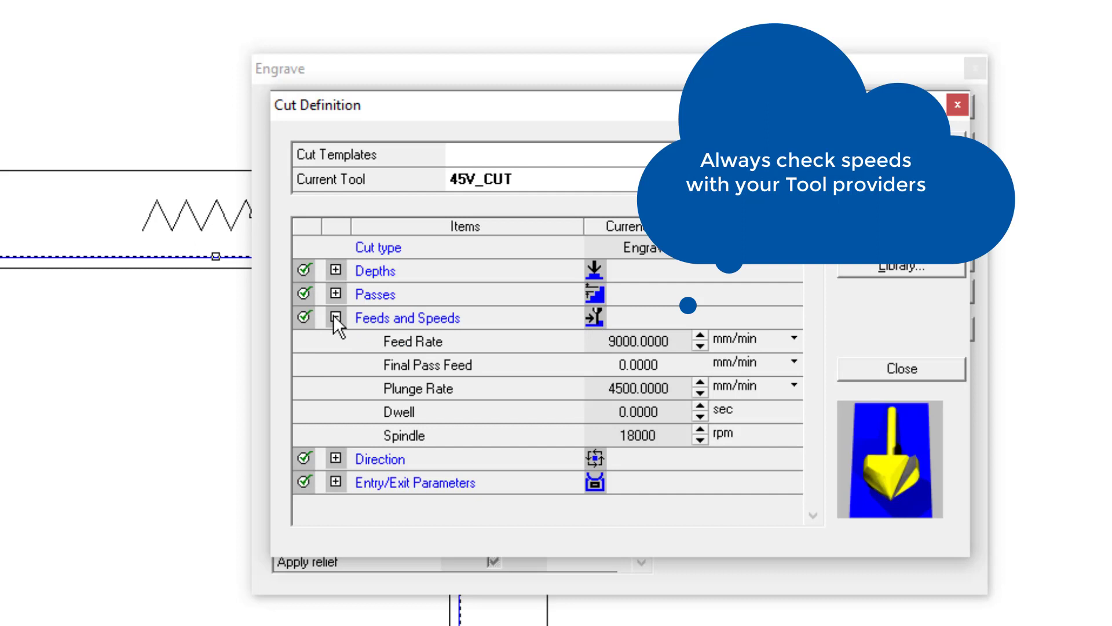
left_click(334, 316)
- Check the conventional cutting direction and entry/exit settings, accept them, and open Save as template
left_click(334, 340)
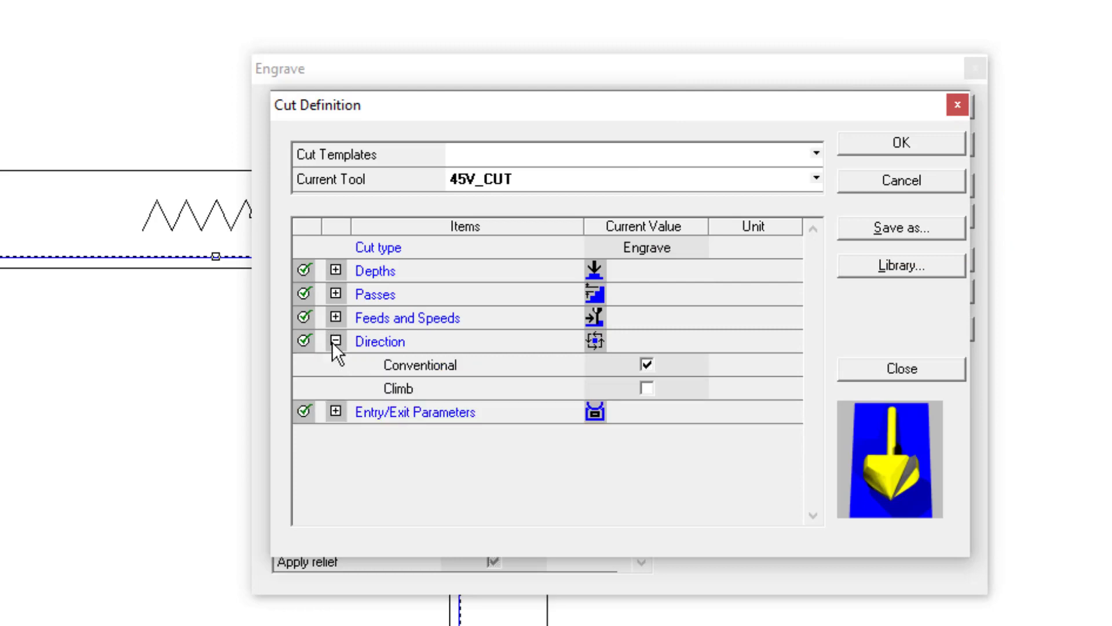
left_click(335, 341)
left_click(336, 364)
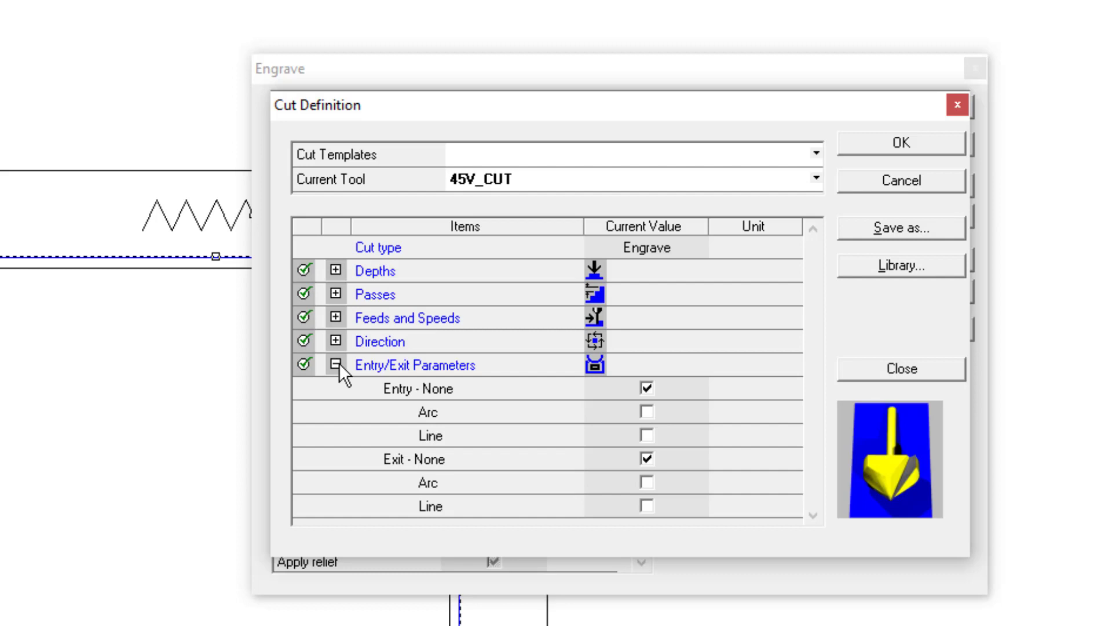
left_click(337, 364)
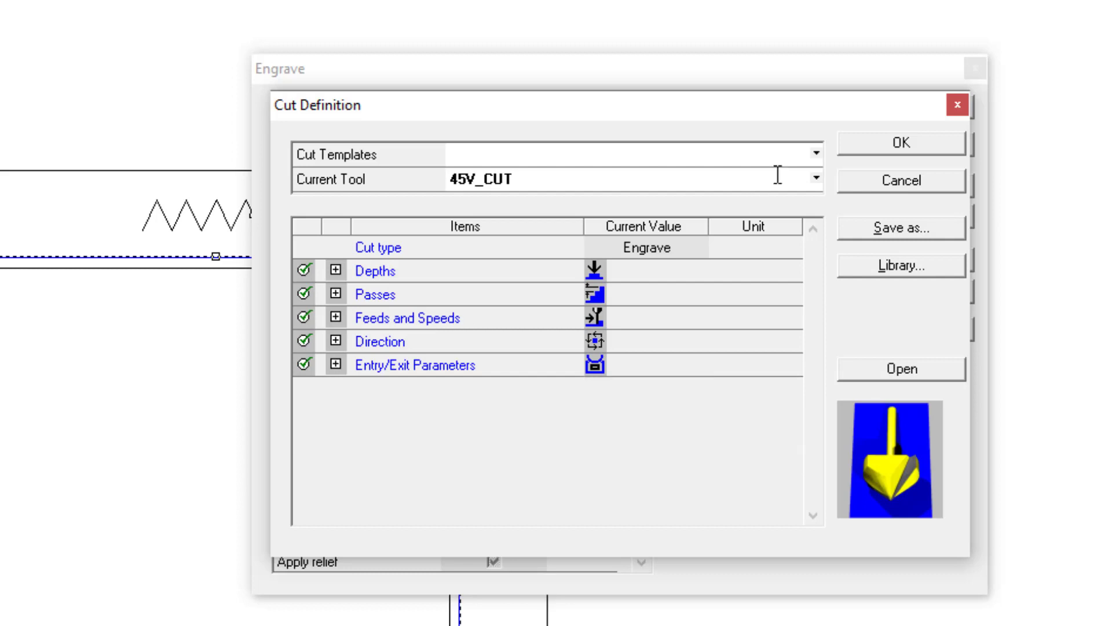
left_click(887, 146)
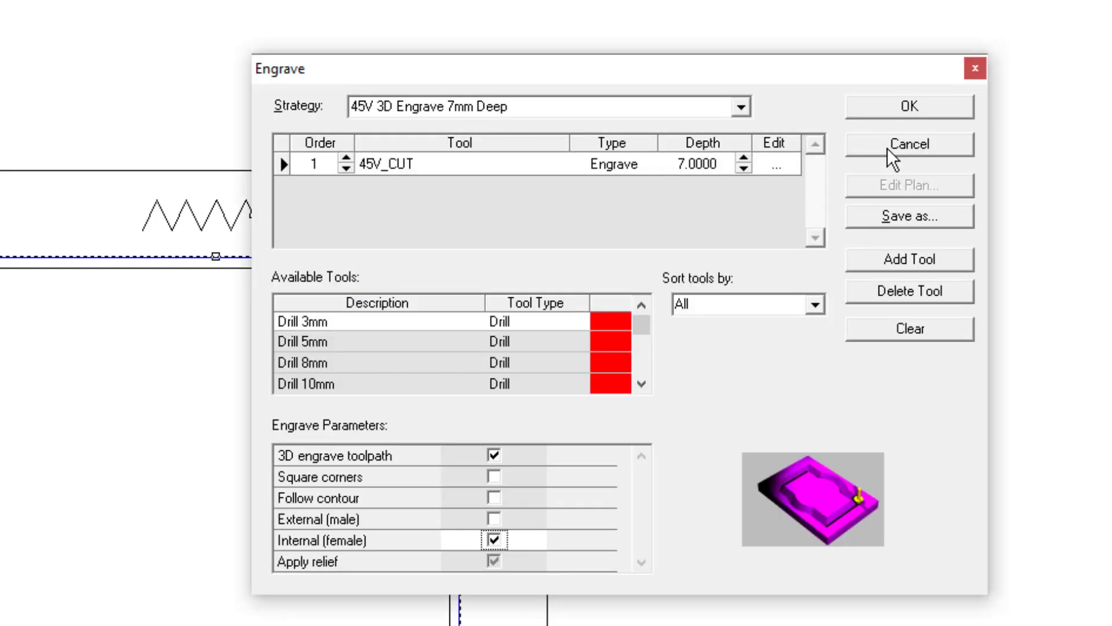
left_click(904, 217)
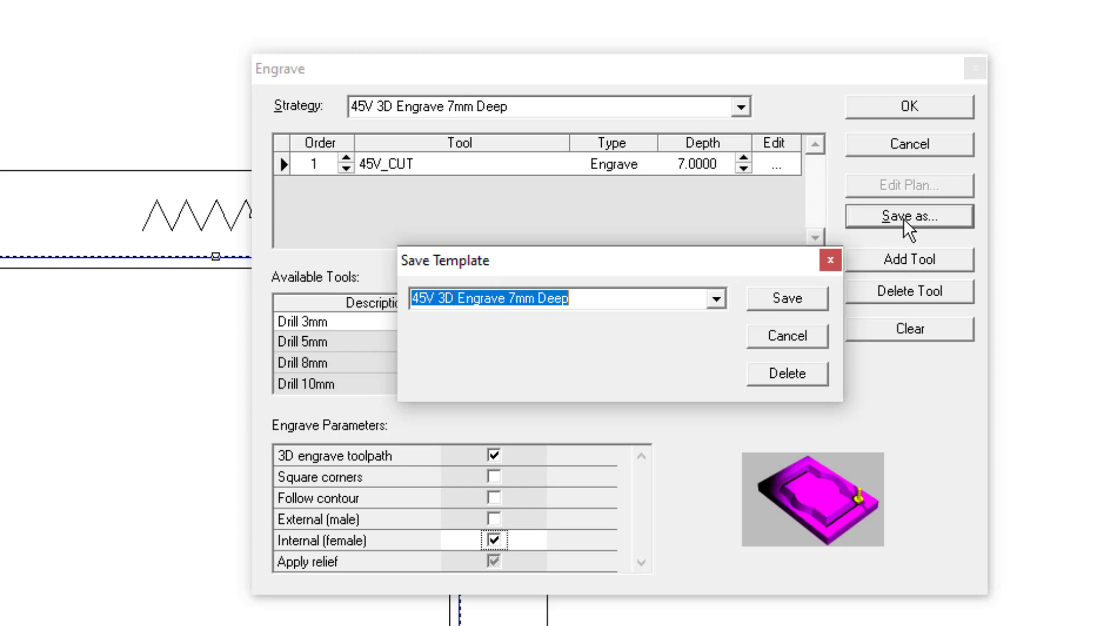
- Close the template dialog unsaved and apply the 7 mm 3D V-engrave inside the inner rectangle
left_click(831, 260)
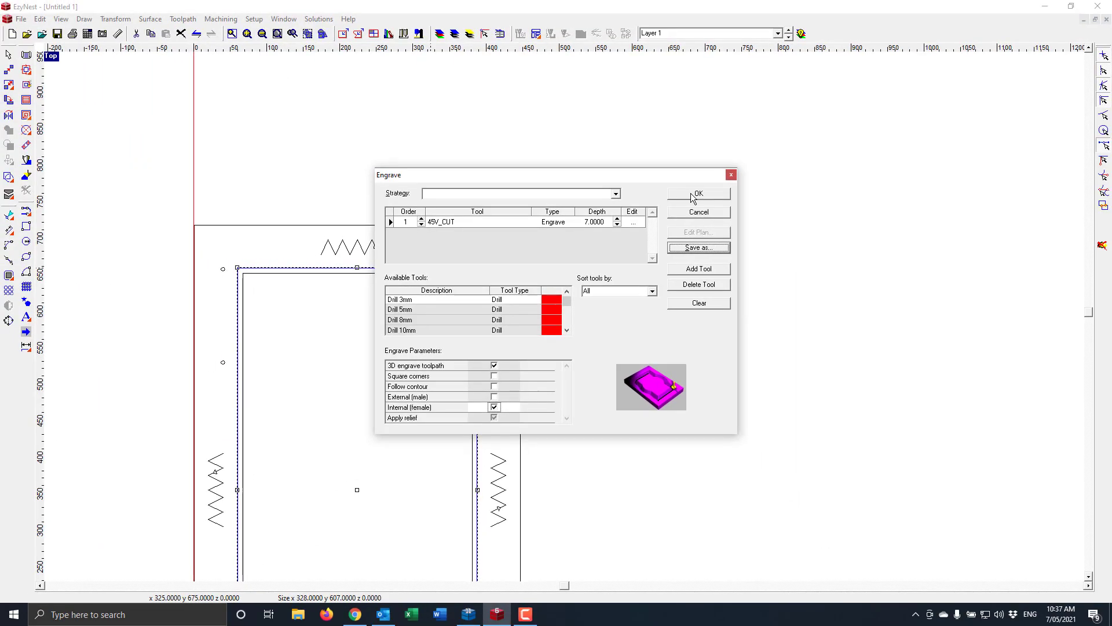
left_click(742, 174)
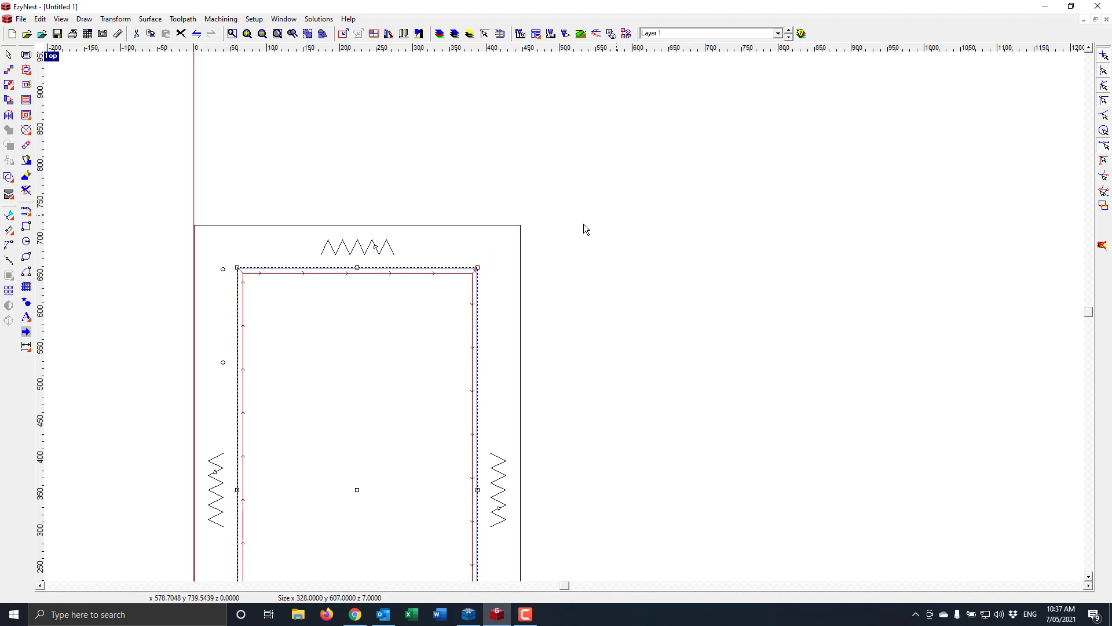
scroll(475, 240, "up", 3)
scroll(426, 289, "up", 3)
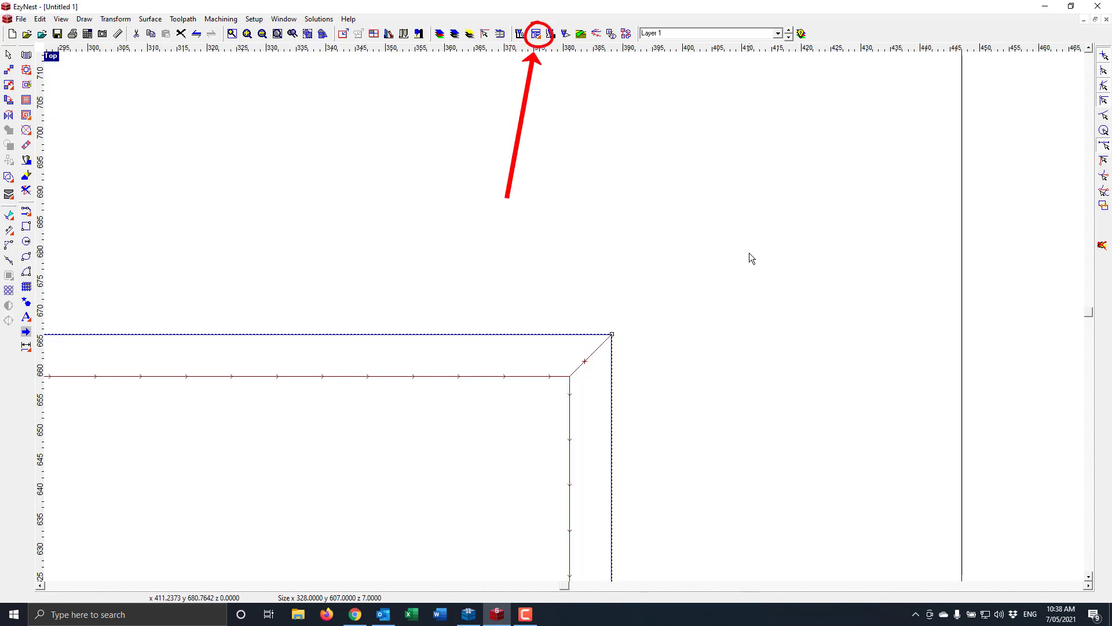
- Show the Automatic Toolpath Setup's Define Layers table and scroll down to the SHAKERV row
left_click(535, 34)
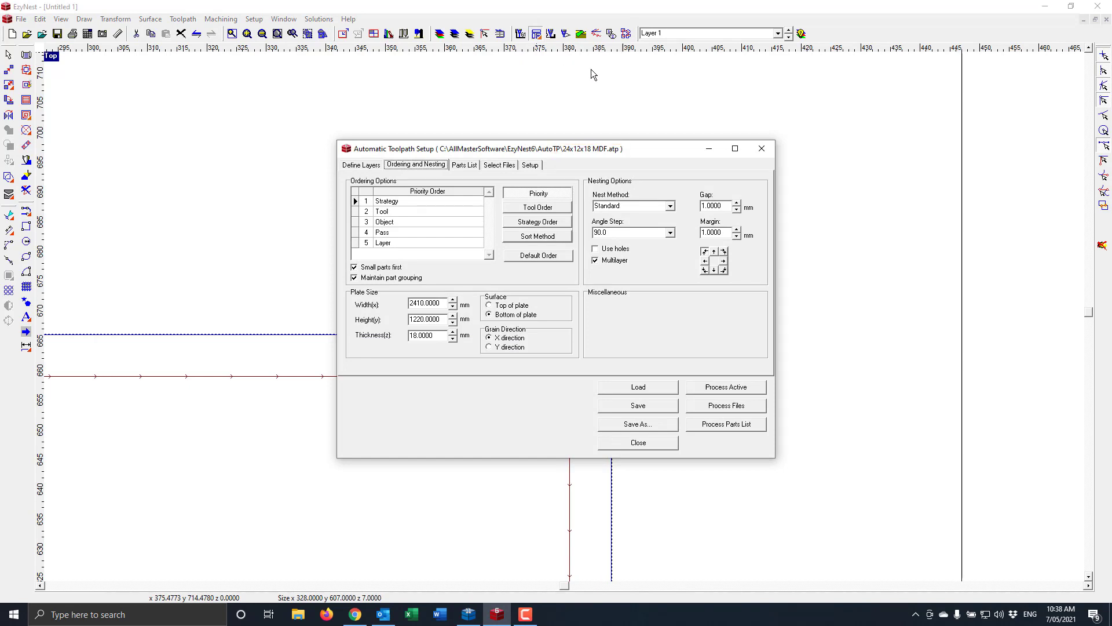
left_click(365, 165)
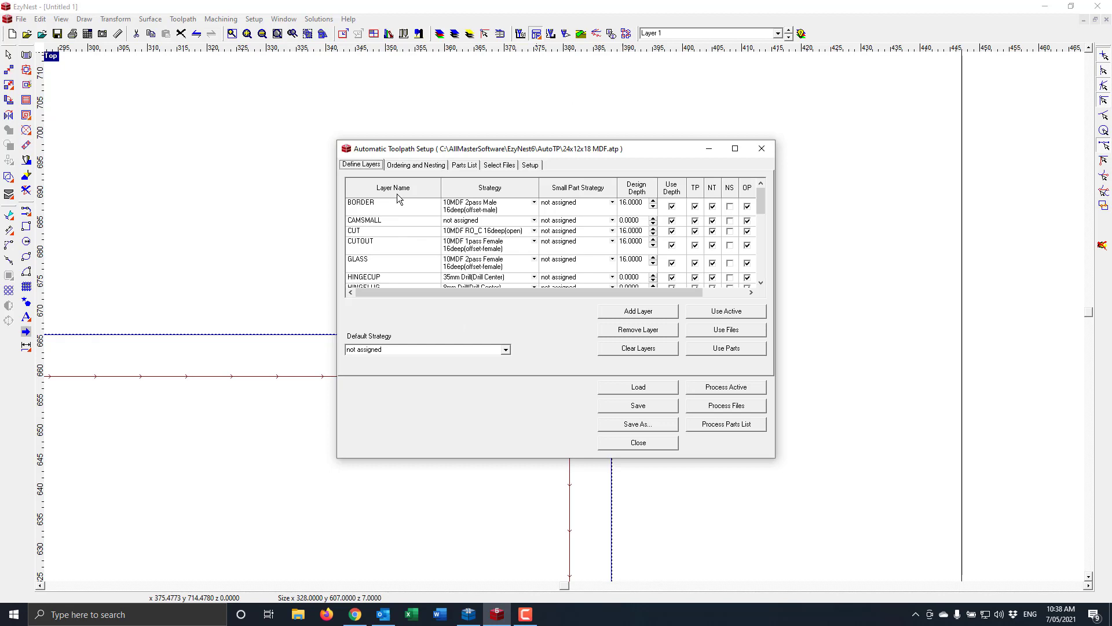
left_click(762, 283)
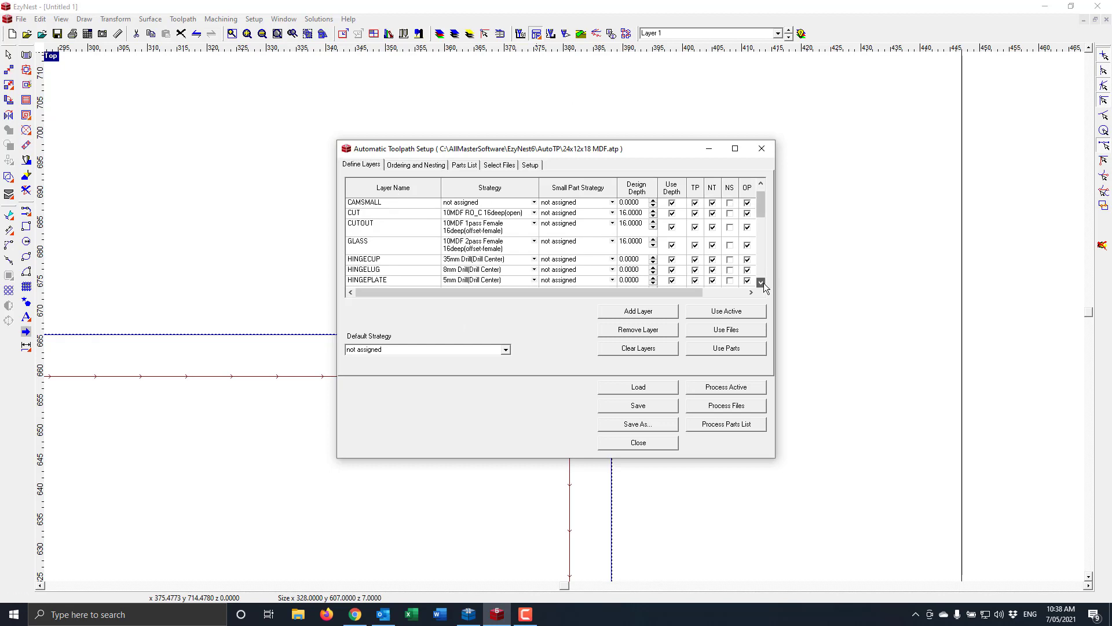
left_click(761, 282)
left_click(762, 282)
left_click(761, 283)
left_click(761, 283)
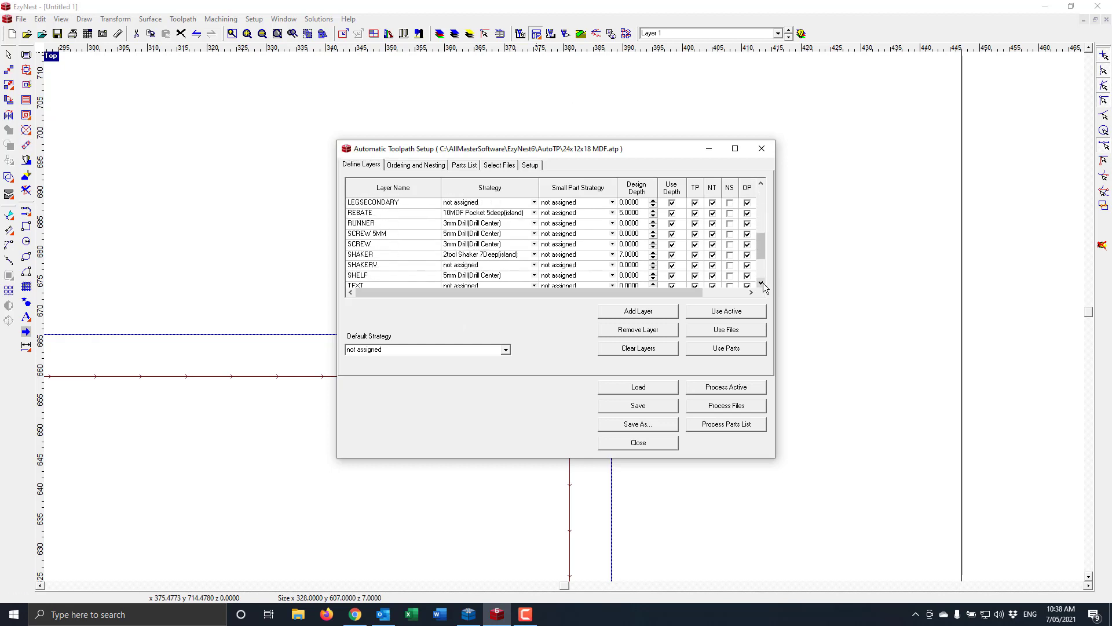
left_click(761, 283)
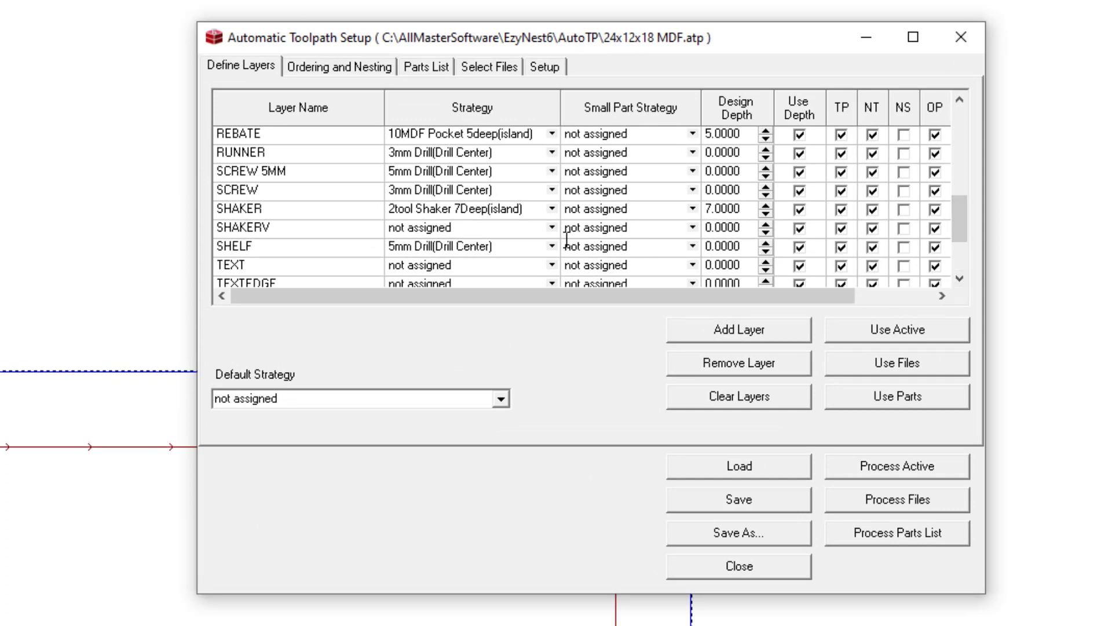
- Map SHAKERV to 45V 3D Engrave 7mm Deep(engrave) with a 7 mm design depth and save
left_click(552, 228)
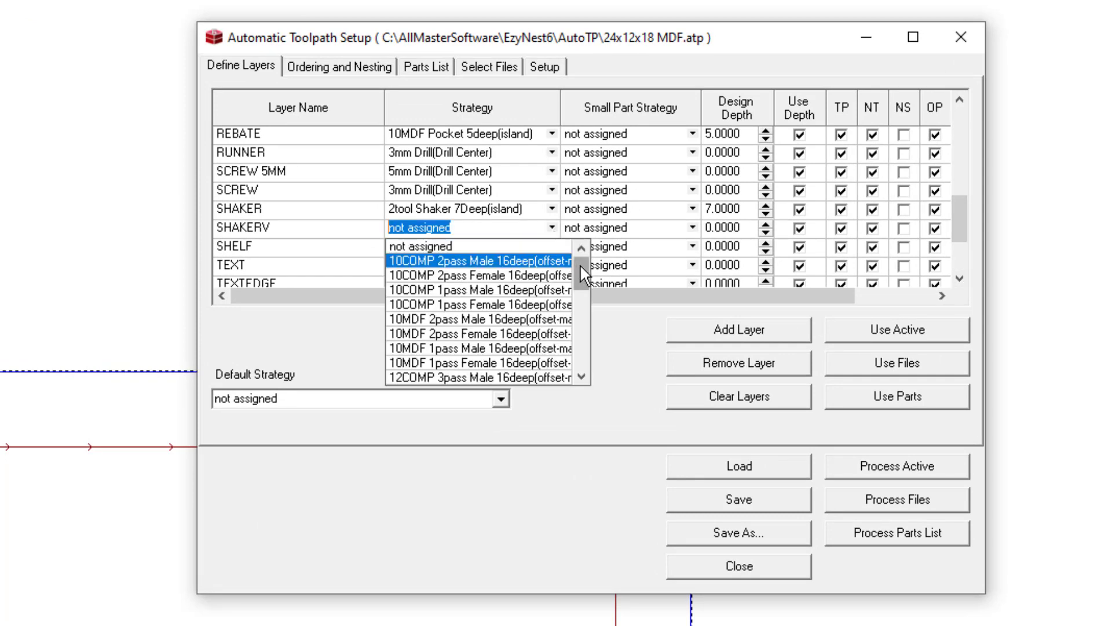
left_click_drag(580, 264, 582, 332)
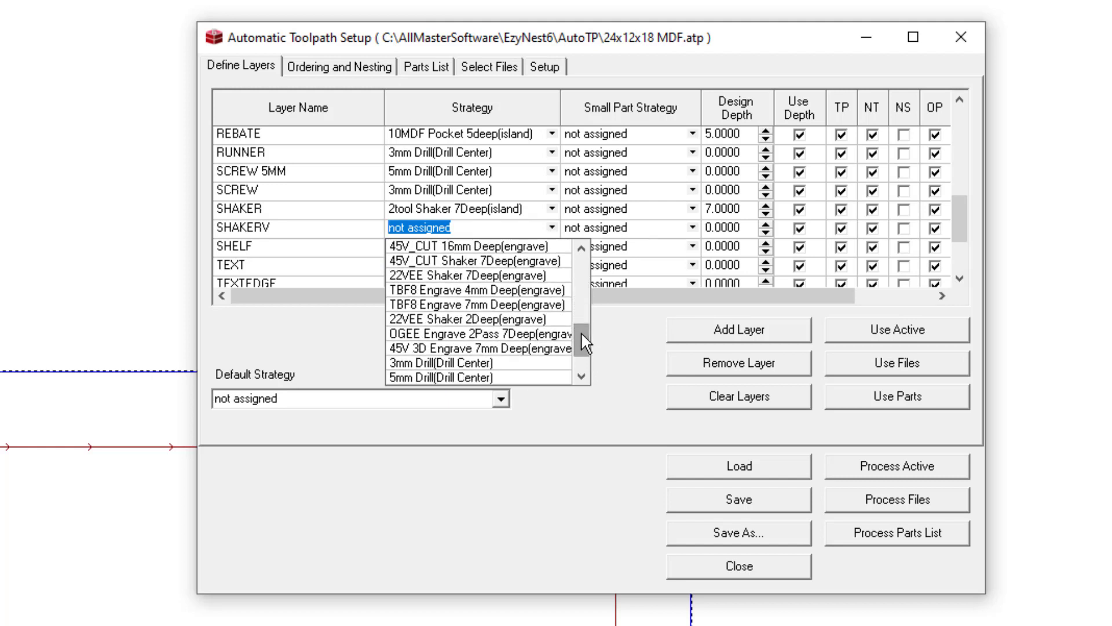
left_click(543, 351)
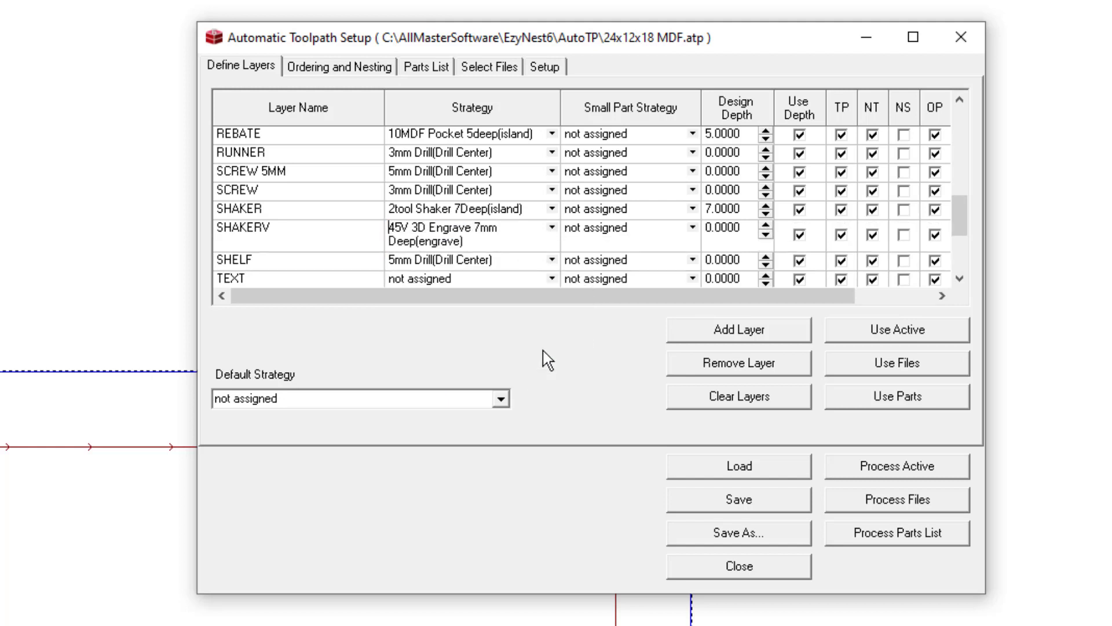
double_click(729, 230)
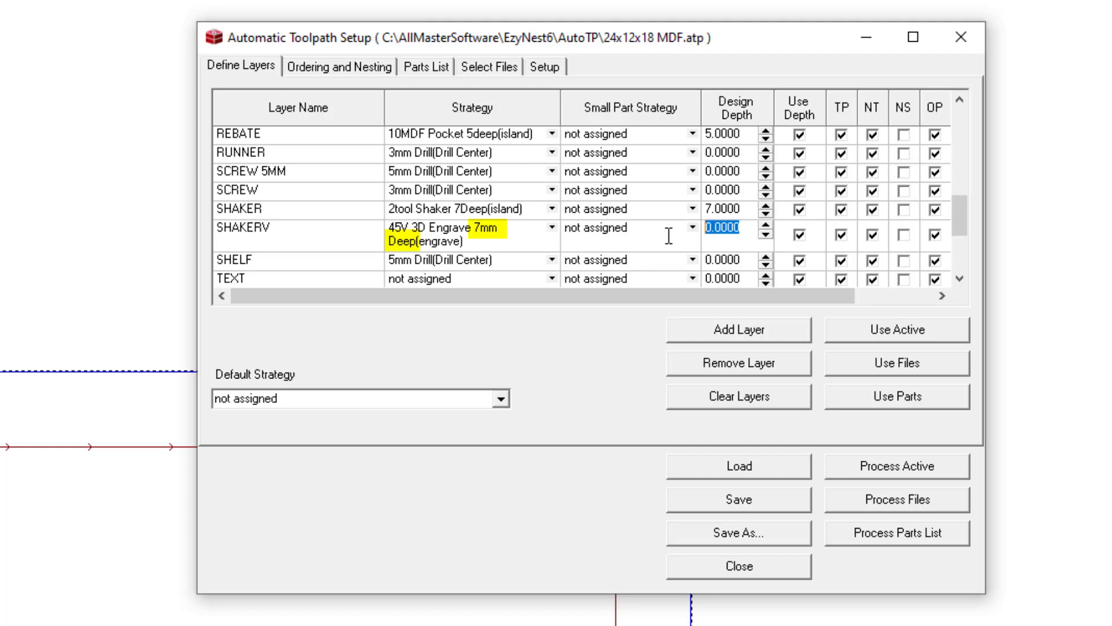
type("7")
key("Tab")
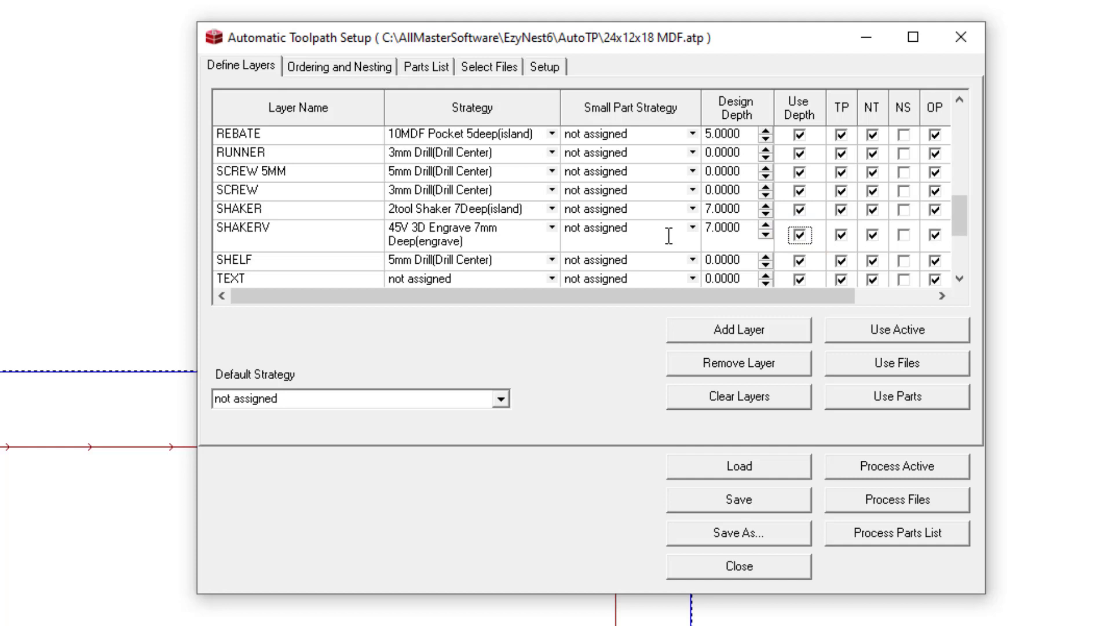
left_click(720, 502)
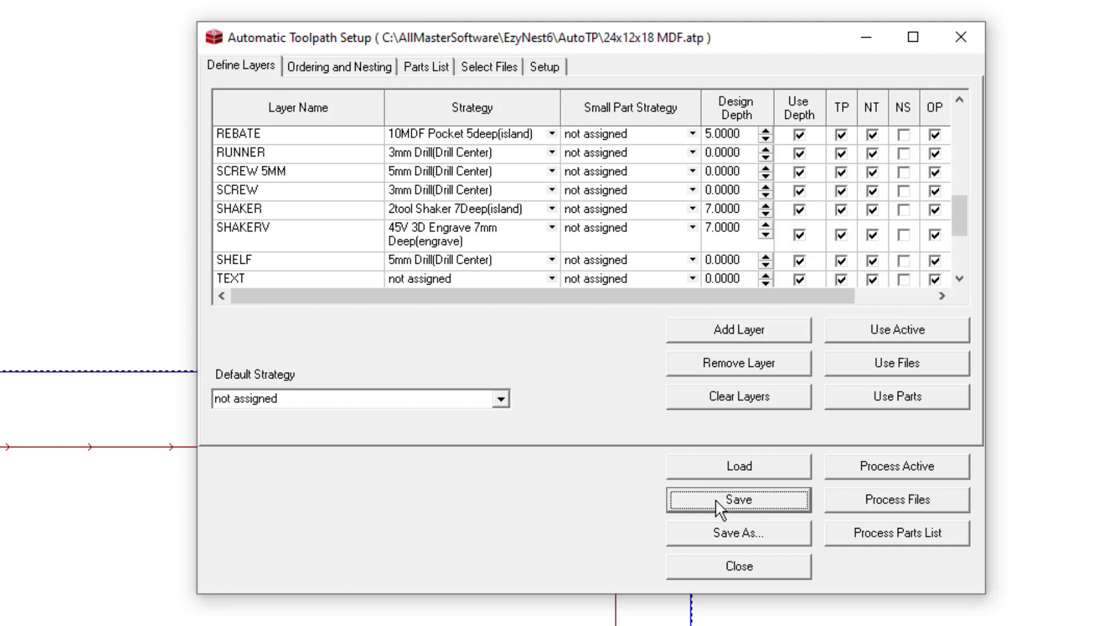
- In Strategy Order, move Engrave from last to second, after Drill and before Island Fill
left_click(351, 71)
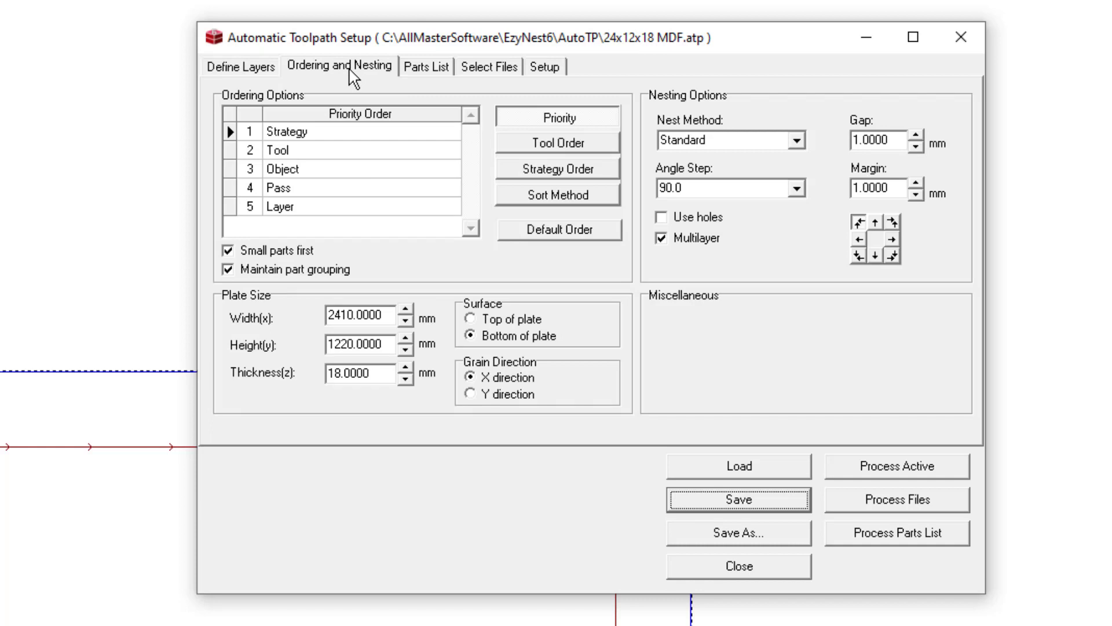
left_click(543, 177)
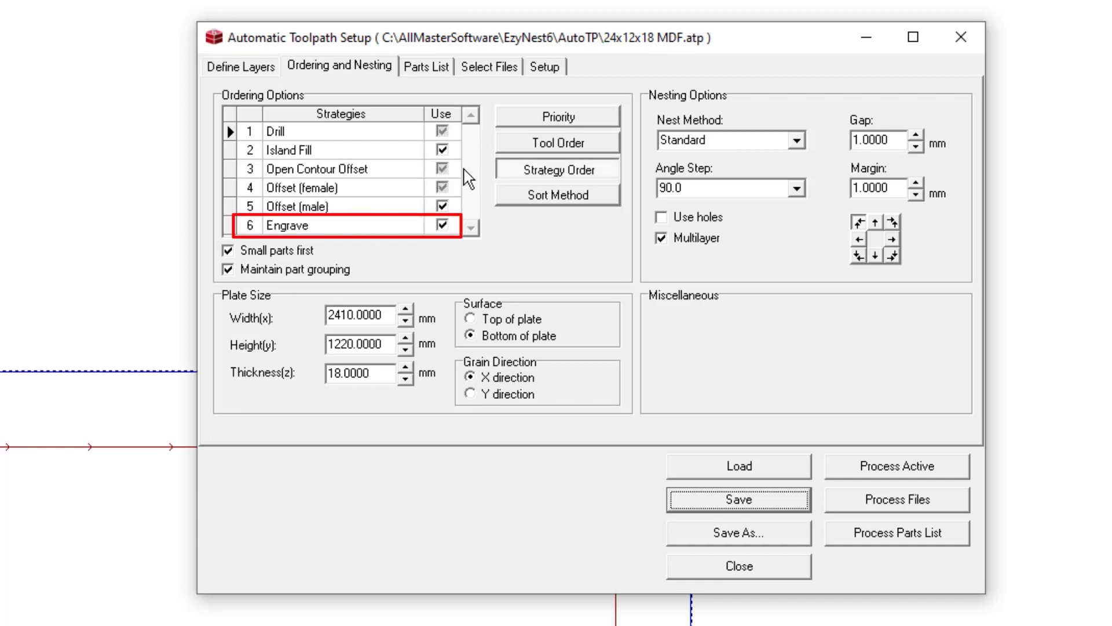
left_click(229, 225)
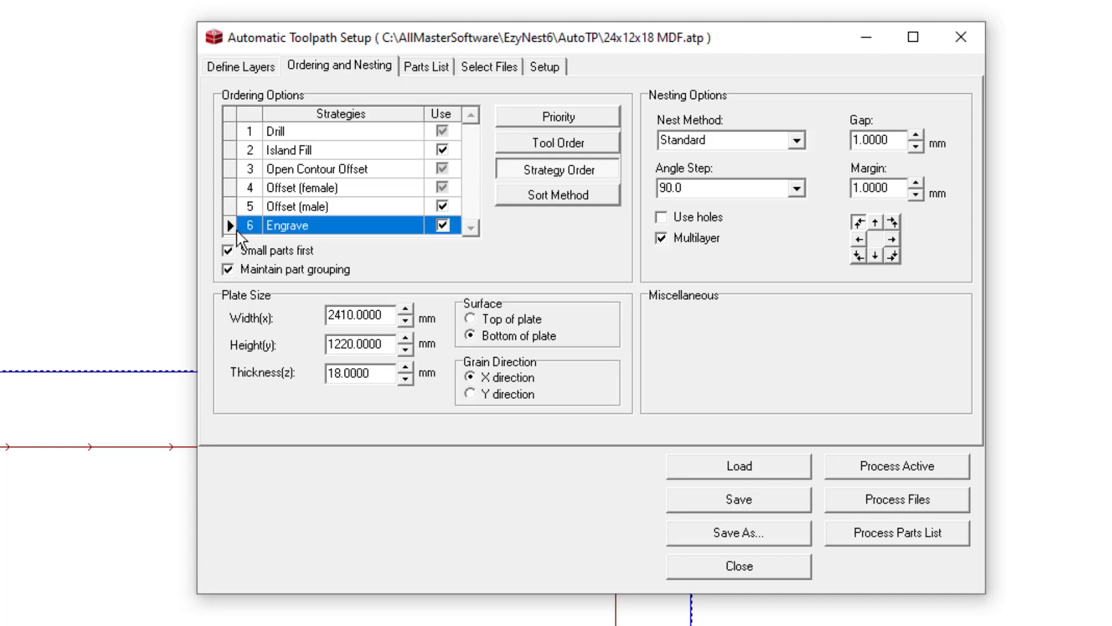
left_click_drag(230, 227, 234, 147)
left_click(235, 170)
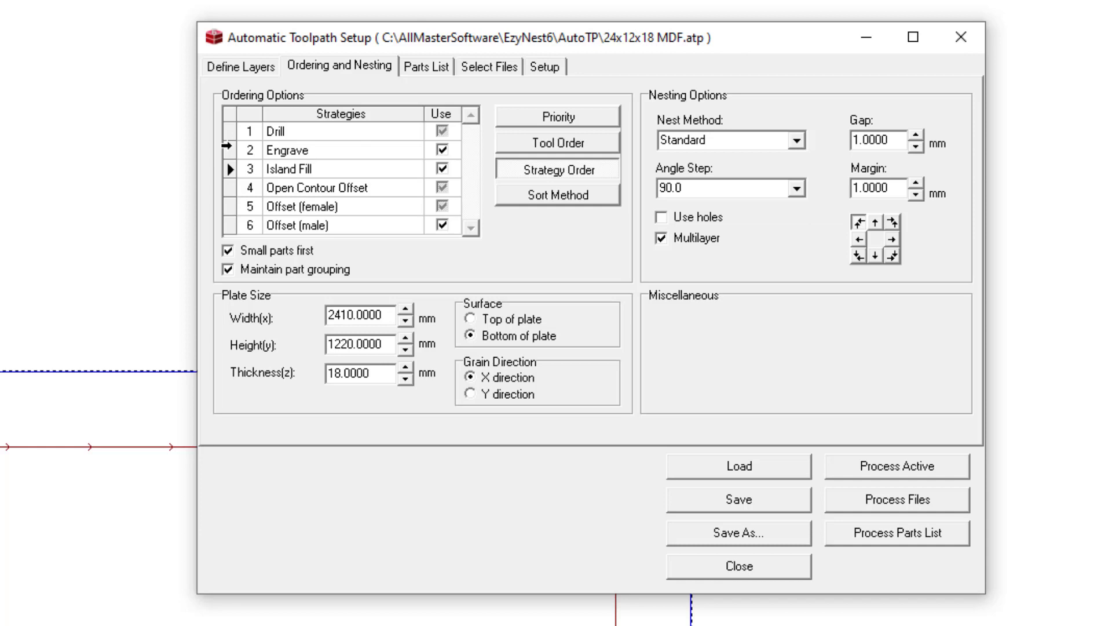
- Place 45V_CUT sixth in the Tool Order, right after 10MDF, and save the toolpath setup
left_click(548, 152)
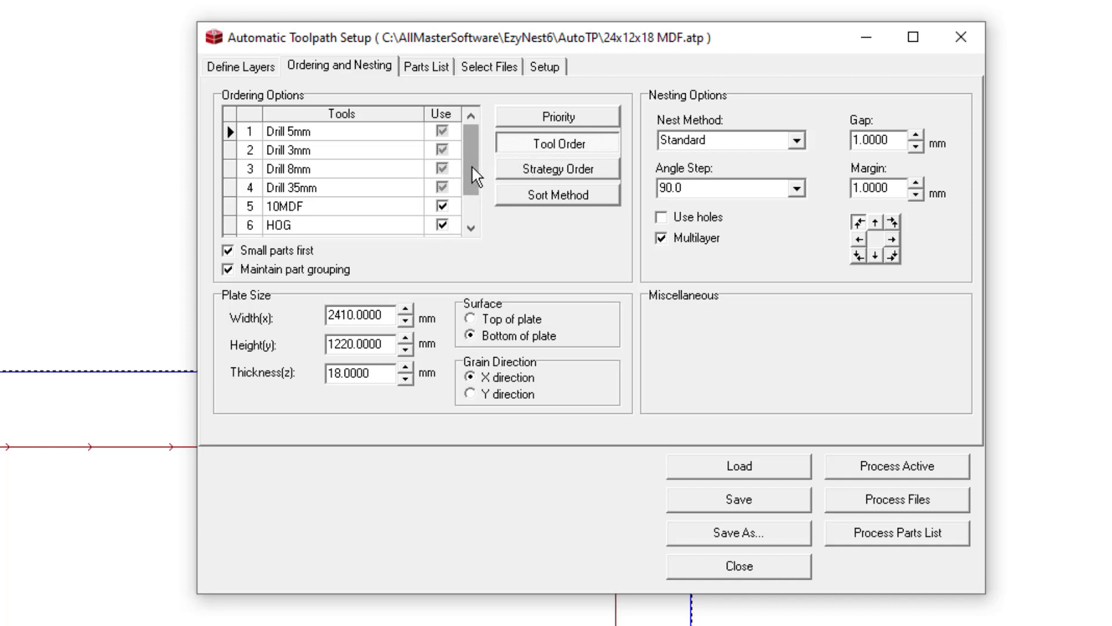
left_click_drag(472, 165, 467, 203)
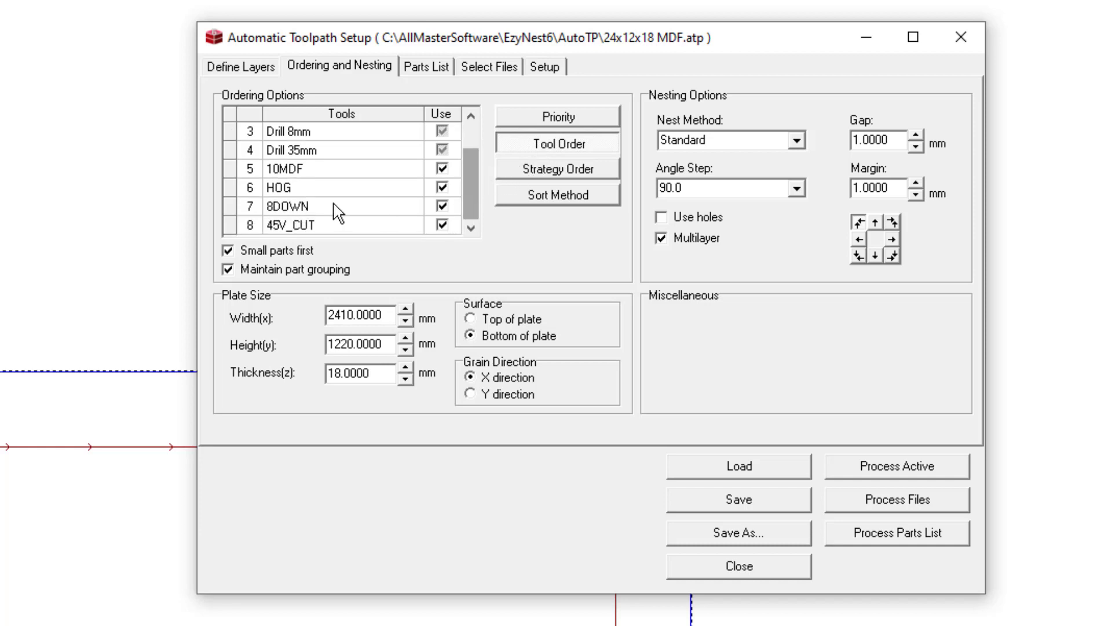
left_click(226, 226)
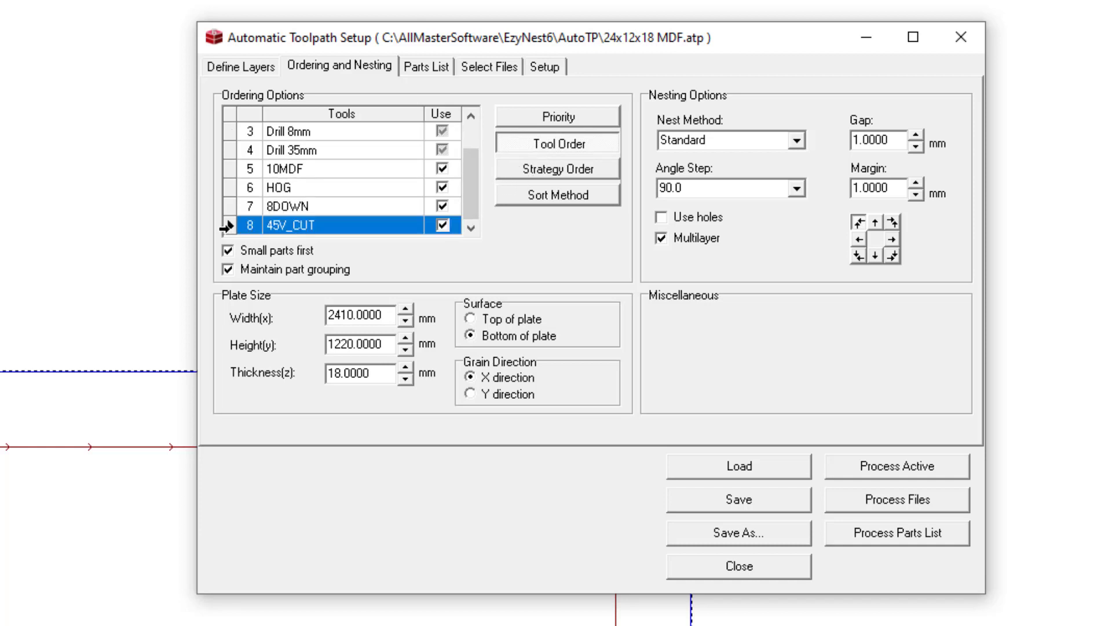
left_click_drag(226, 226, 227, 185)
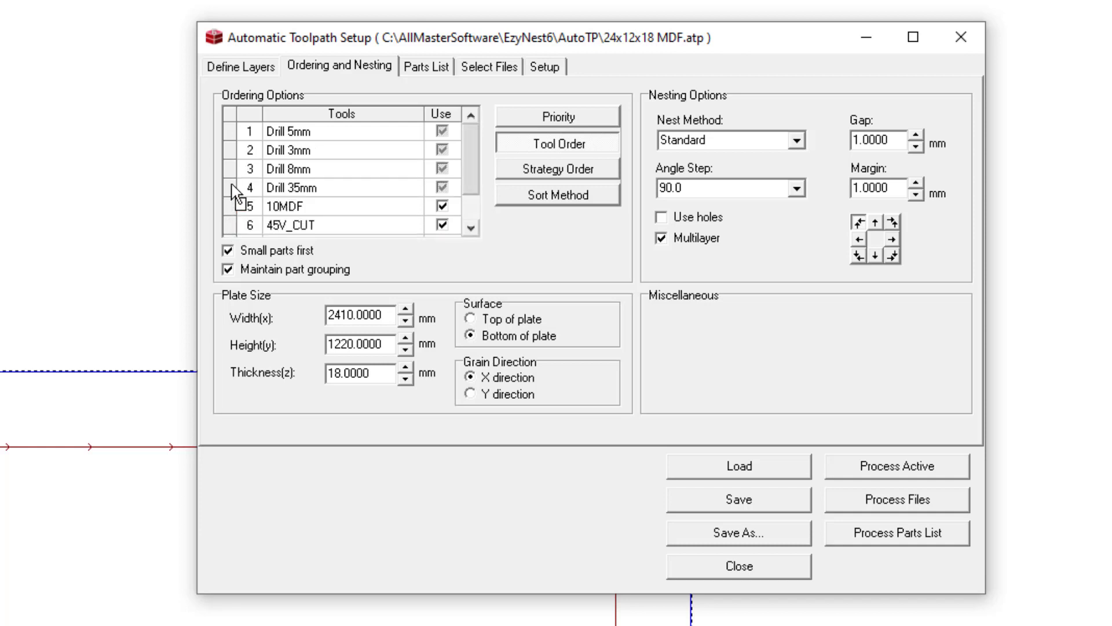
left_click(524, 122)
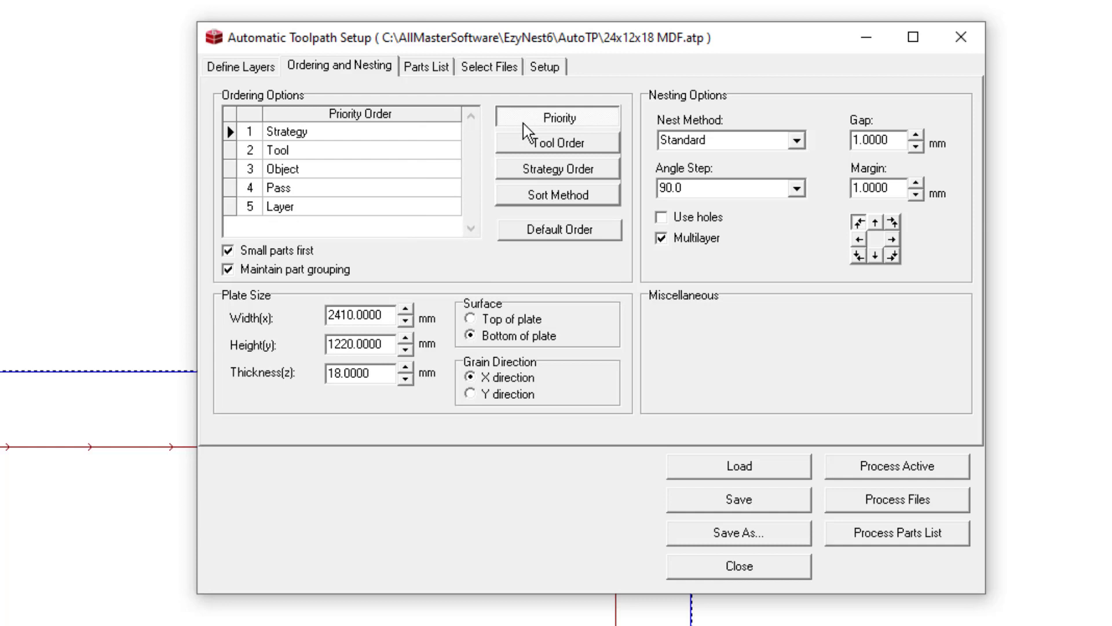
left_click(738, 508)
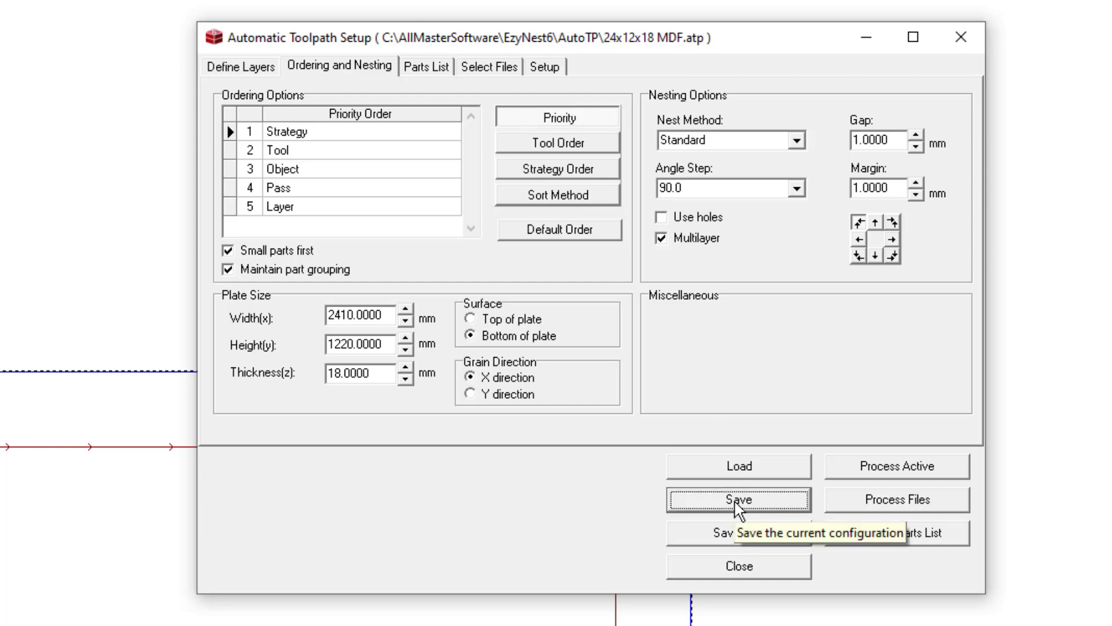
- Add the ShakerV_Door_Test.dxt parts list from Machining\shakerv_door_test\18mm new antique white
left_click(436, 71)
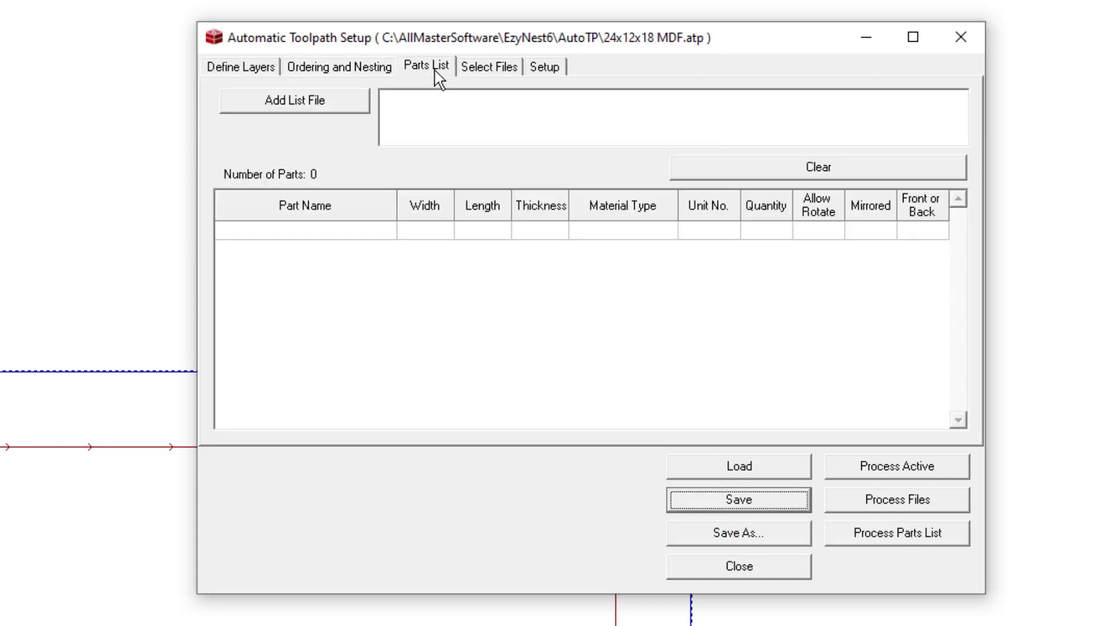
left_click(330, 106)
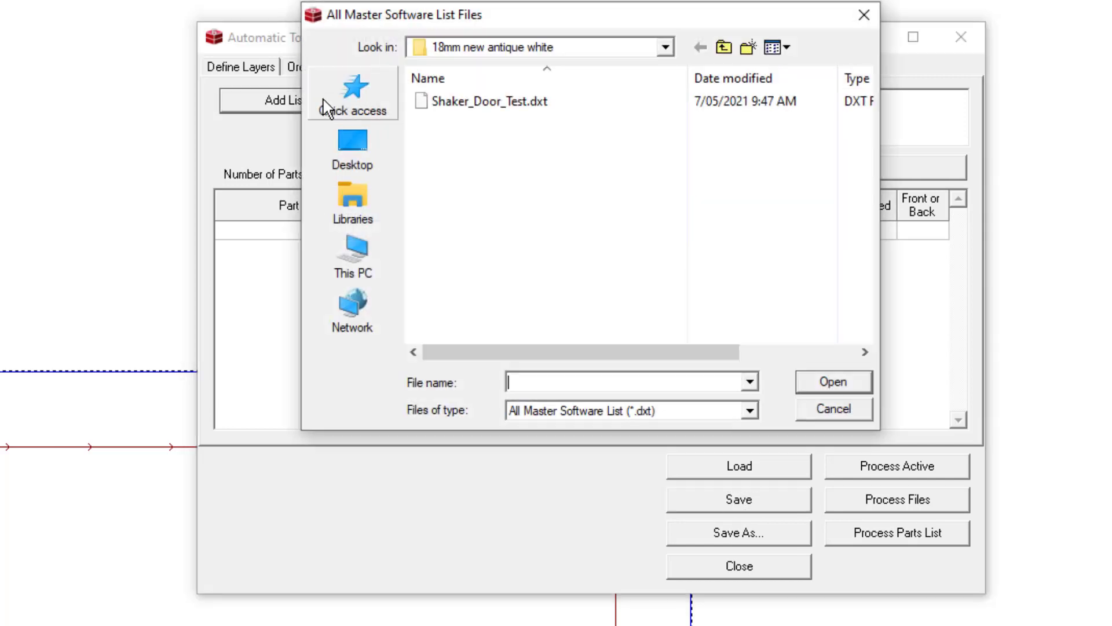
left_click(724, 49)
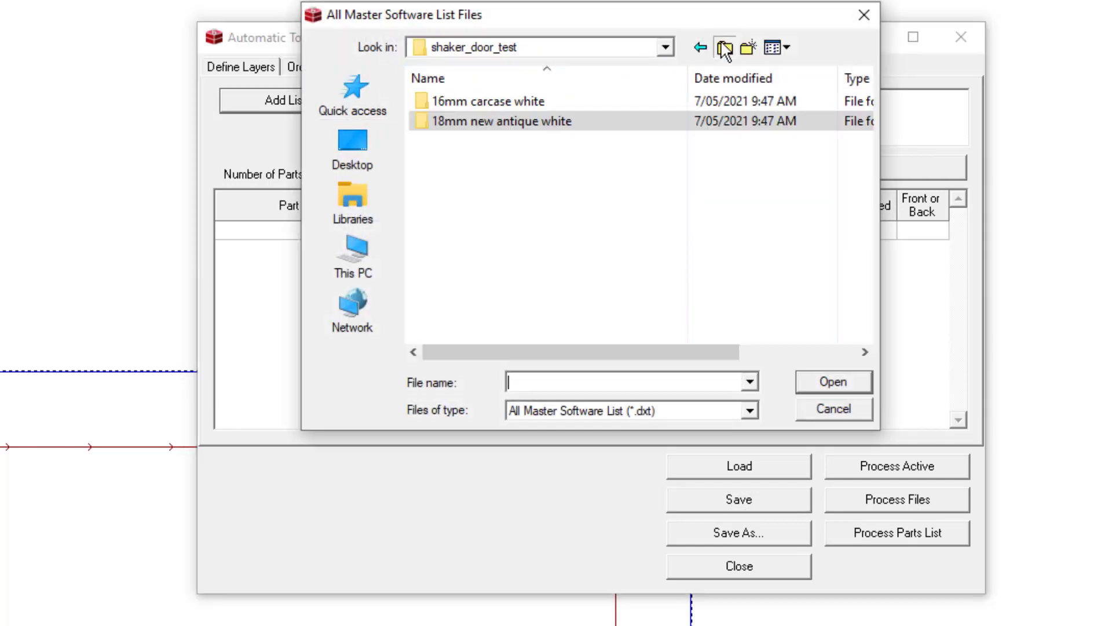
left_click(724, 49)
double_click(479, 240)
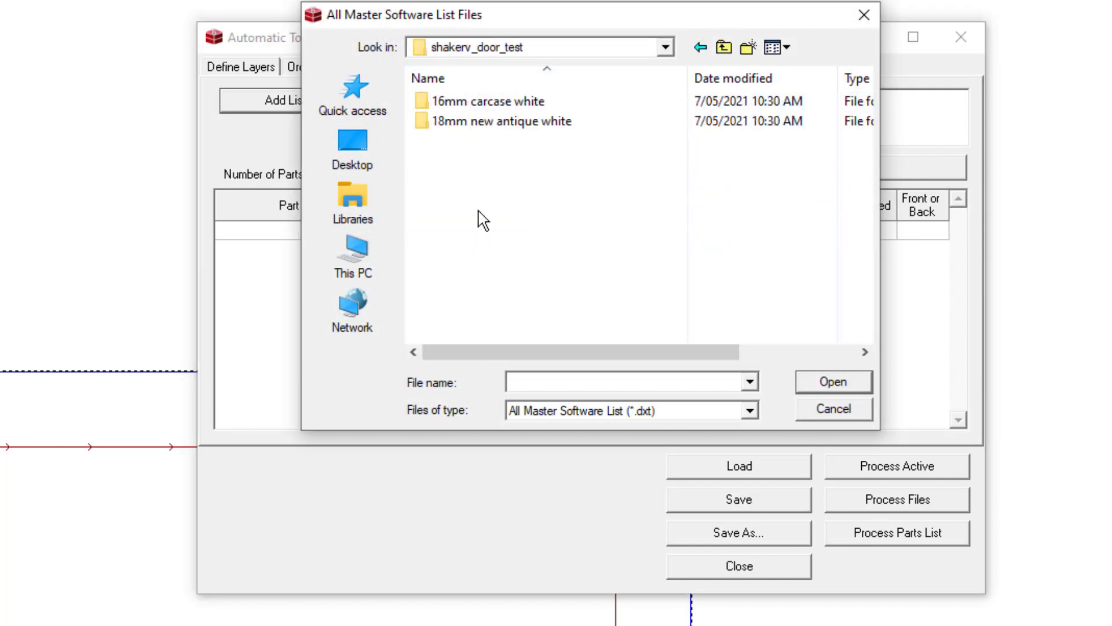
double_click(491, 122)
double_click(492, 110)
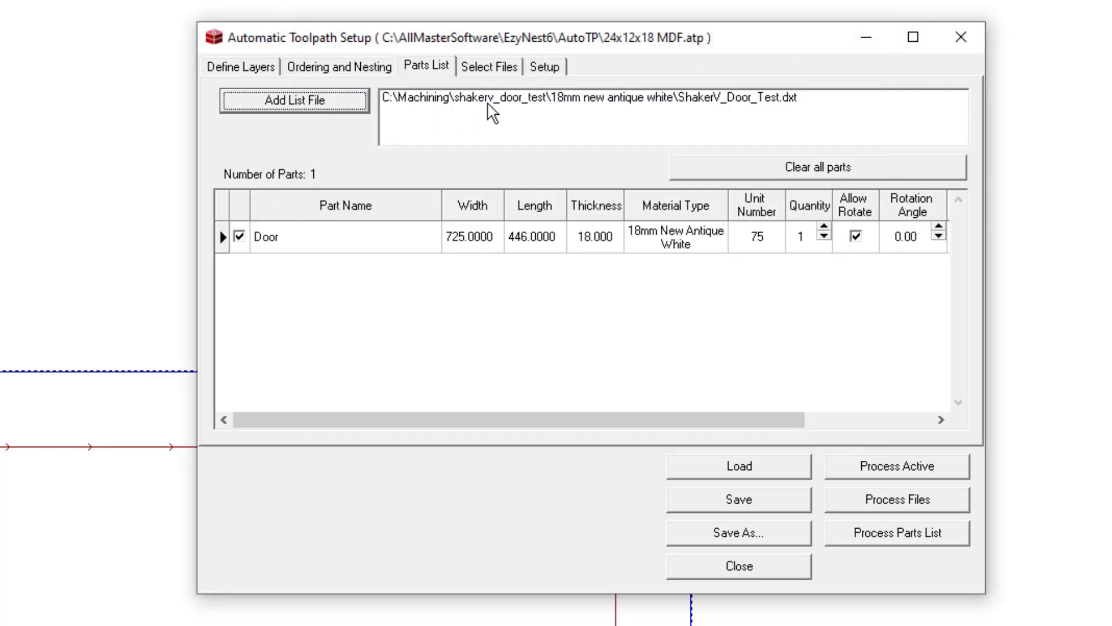
- Turn off output files and label output in Setup, then process the parts list
left_click(554, 72)
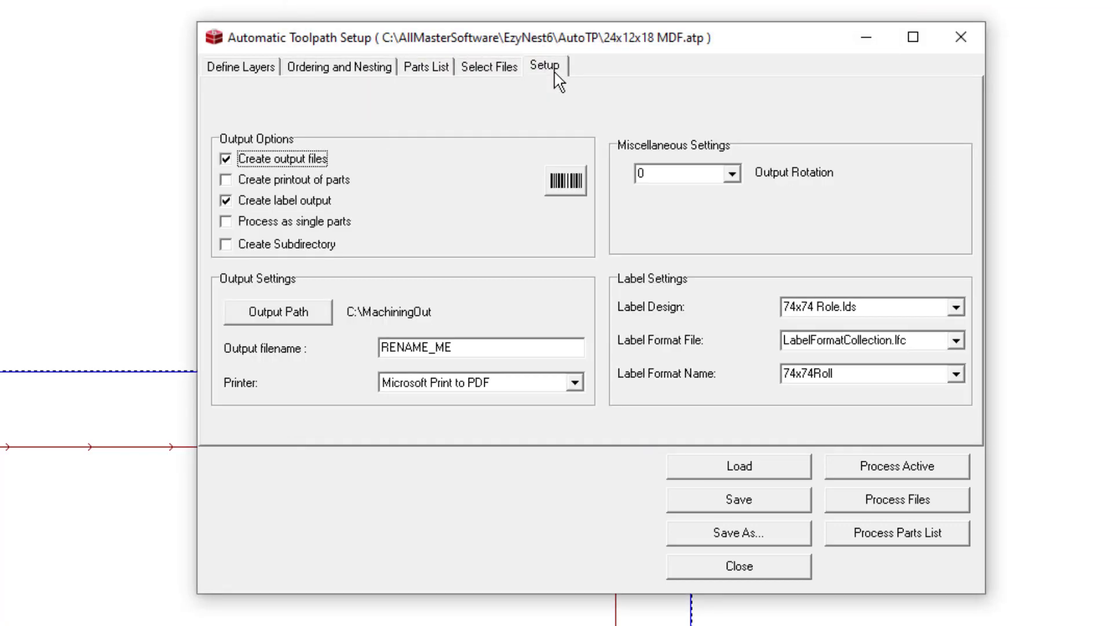
left_click(317, 162)
left_click(303, 199)
left_click(896, 531)
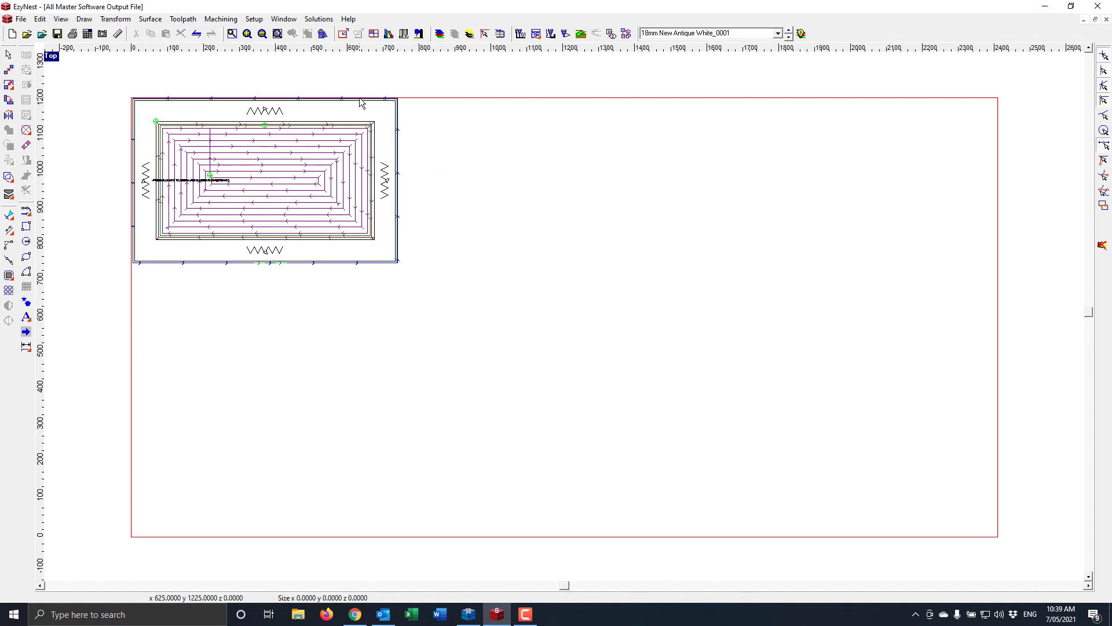
- Zoom in on the door's top-right corner to inspect the diagonal V-engrave corner toolpaths
scroll(374, 131, "up", 8)
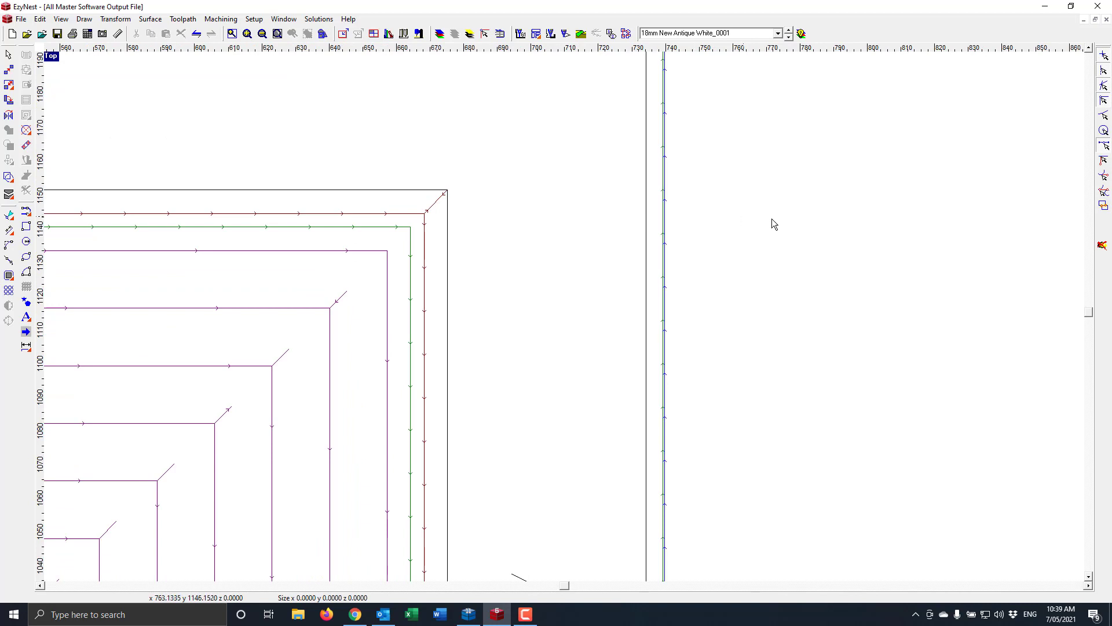